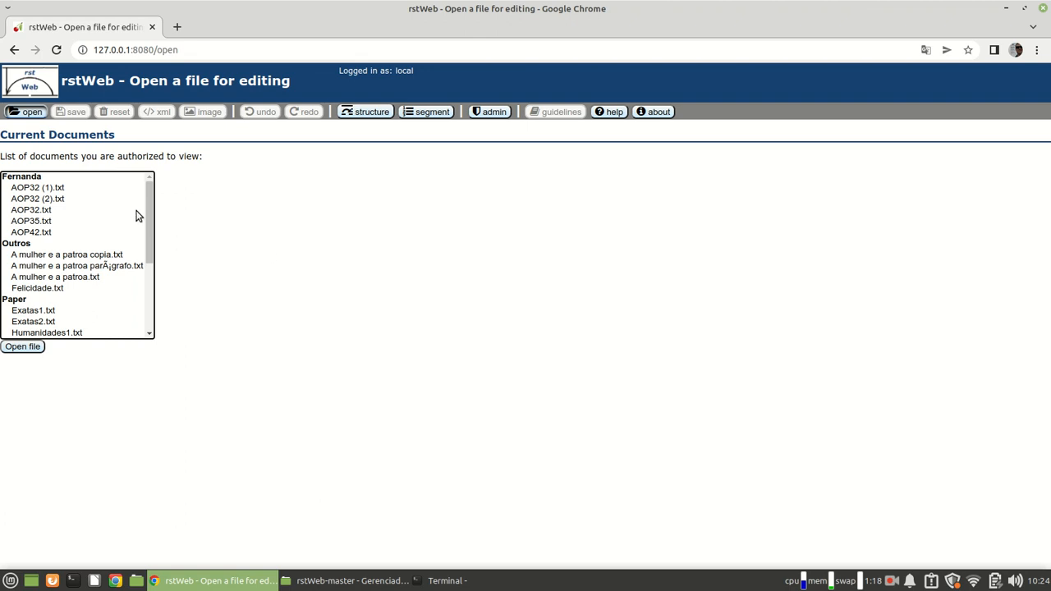
- Open Exatas1.txt from the Paper project and look over its finished RST structure diagram
left_click_drag(147, 206, 142, 240)
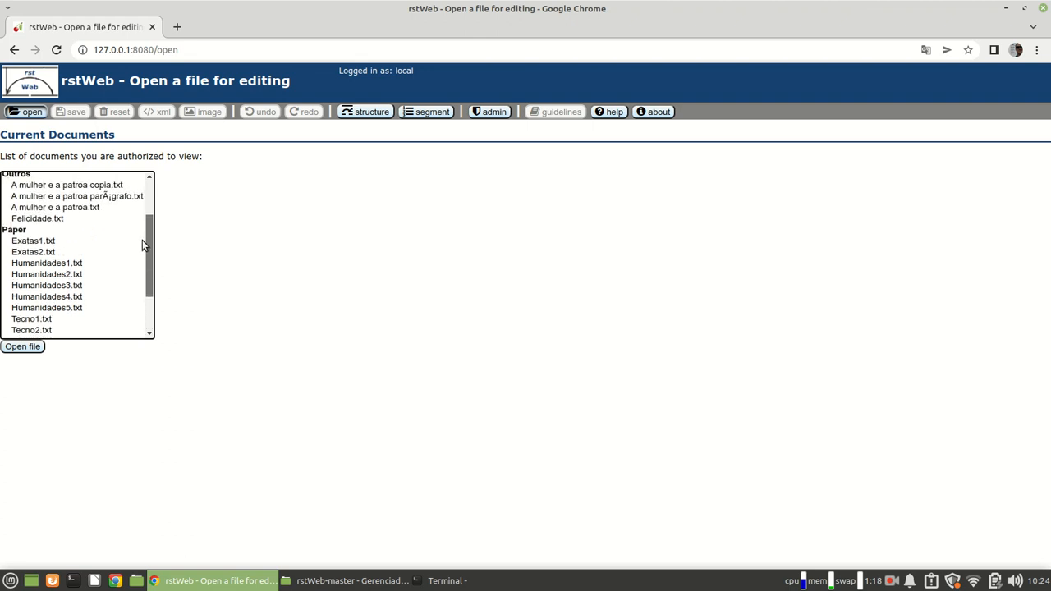
left_click(42, 242)
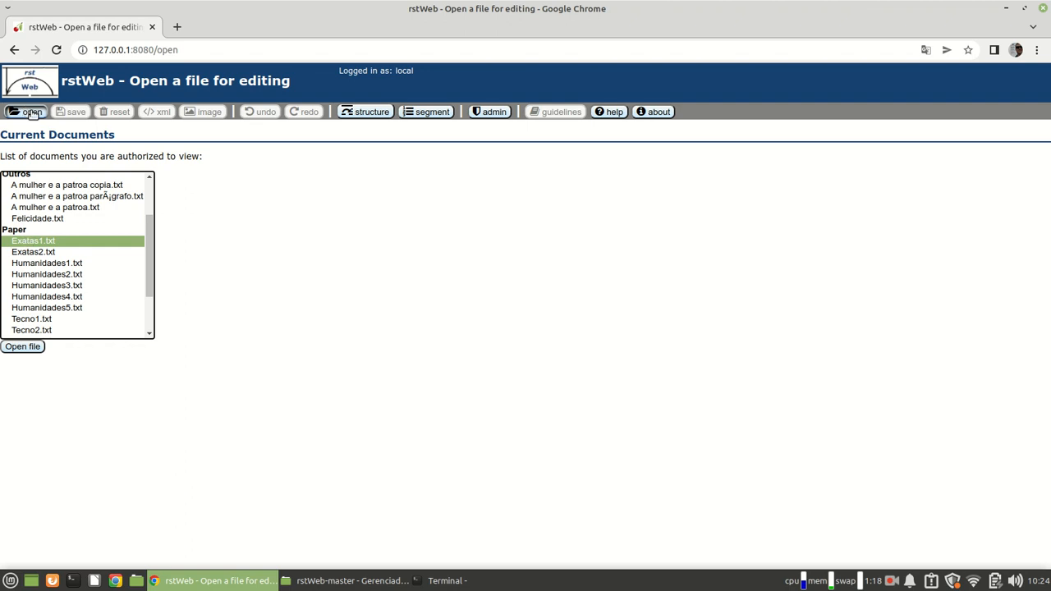
left_click(24, 347)
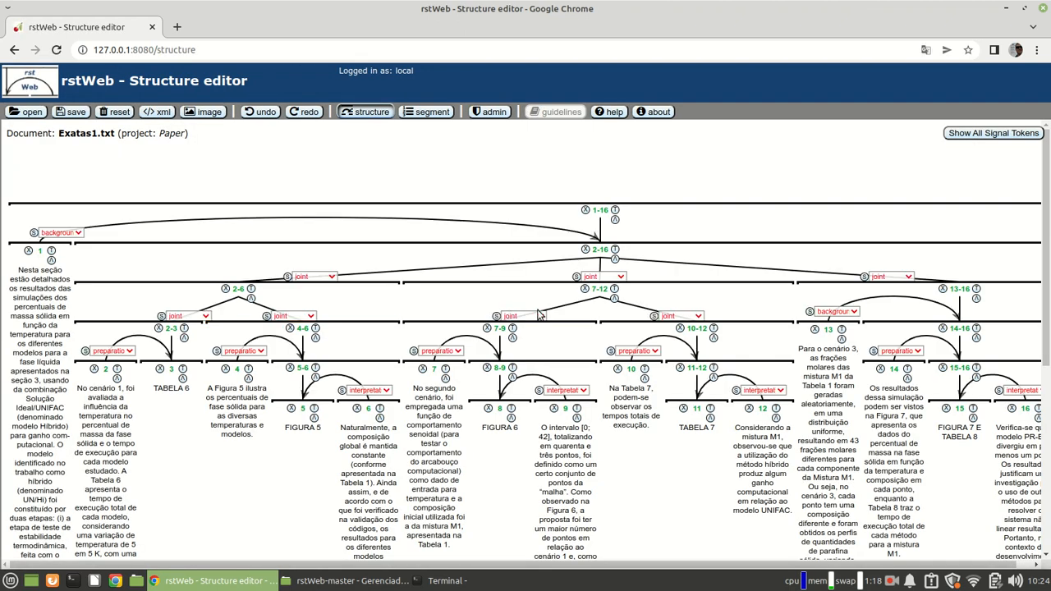
scroll(646, 380, "down", 5)
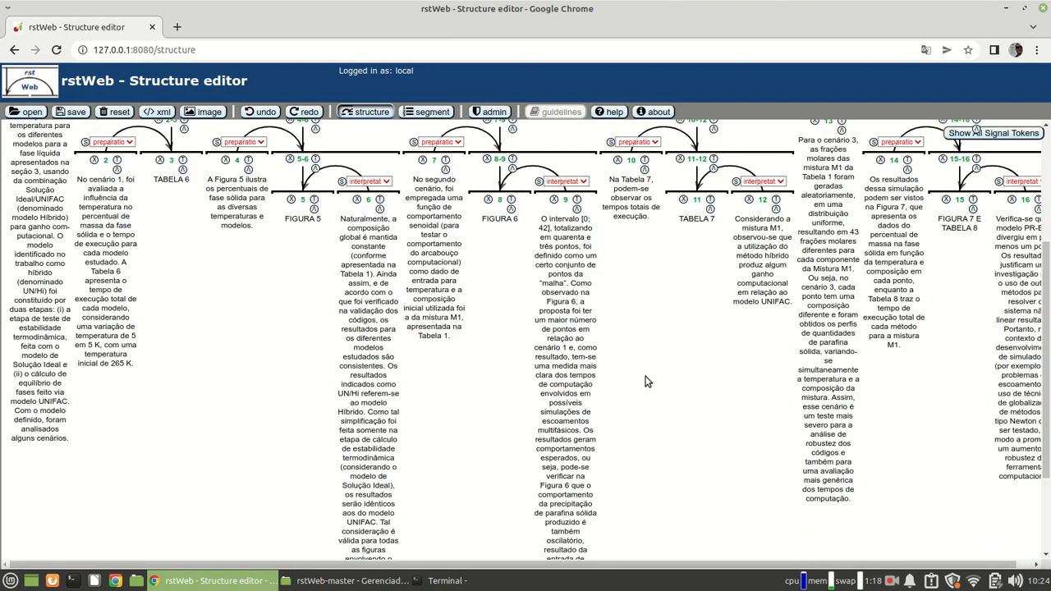
scroll(646, 380, "up", 5)
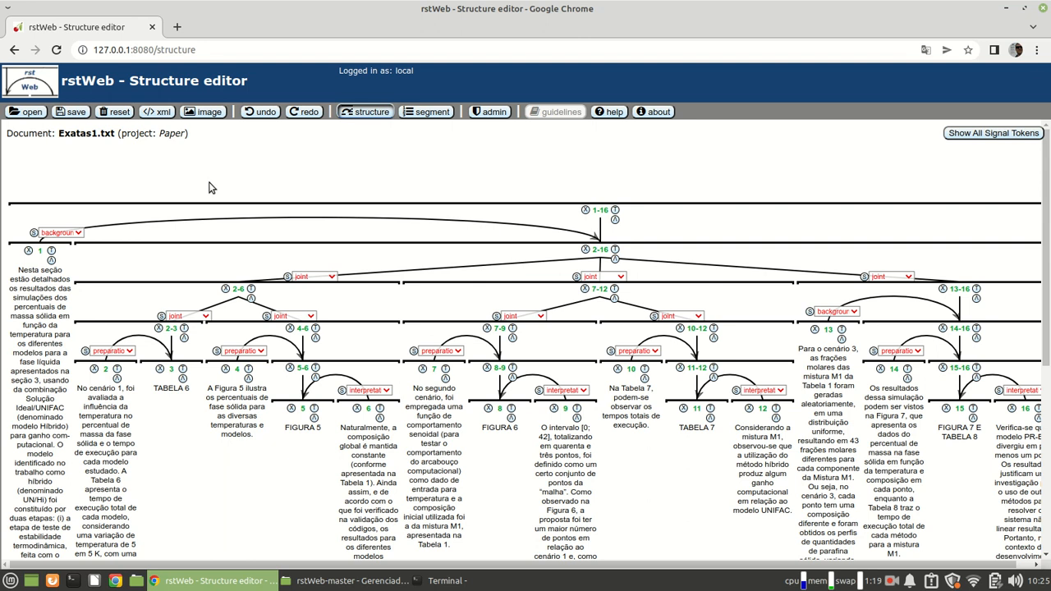
- Create a new project named Example in the administration area
left_click(489, 112)
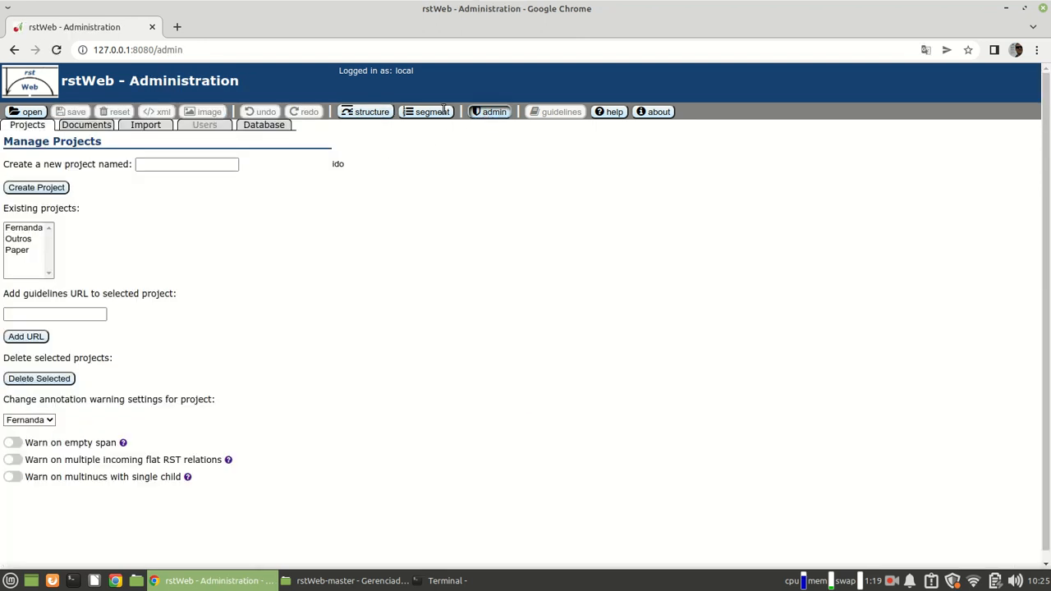
left_click(167, 165)
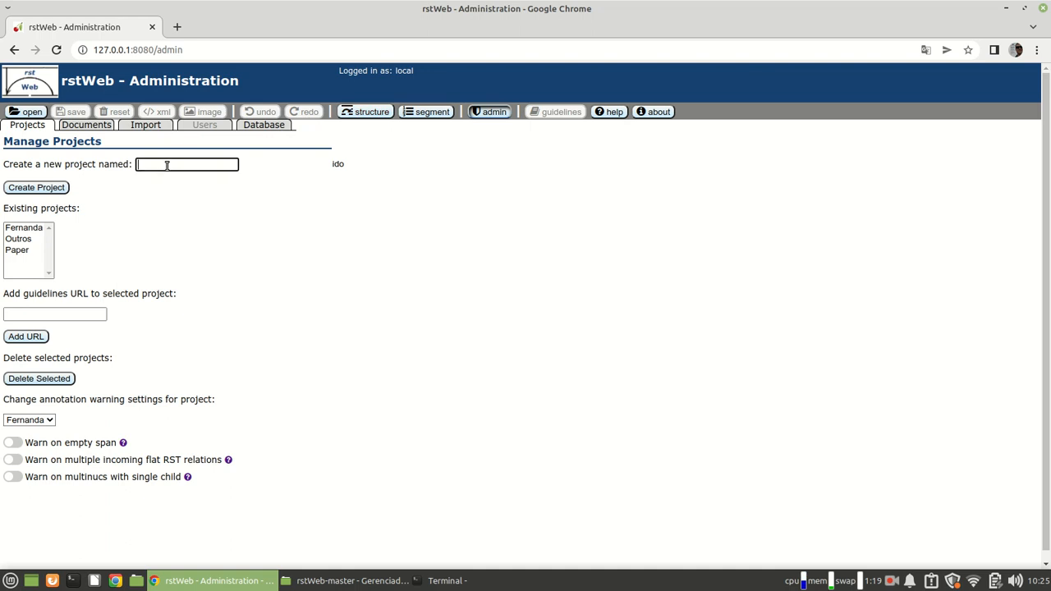
type("Example")
left_click(52, 188)
left_click(52, 188)
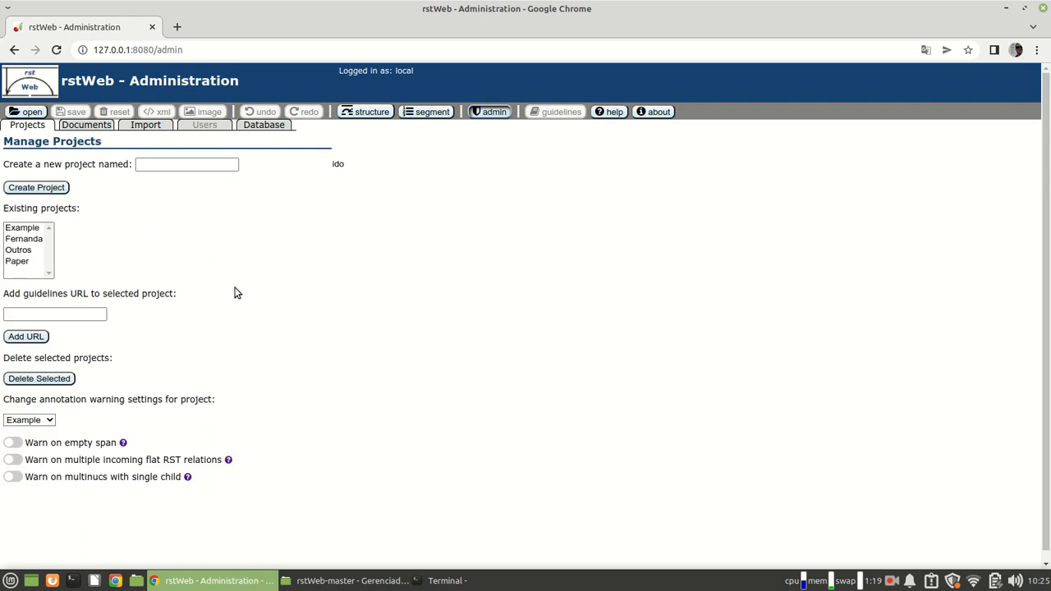
- Start a document import and set its file type to plain text (EDU per line)
left_click(139, 126)
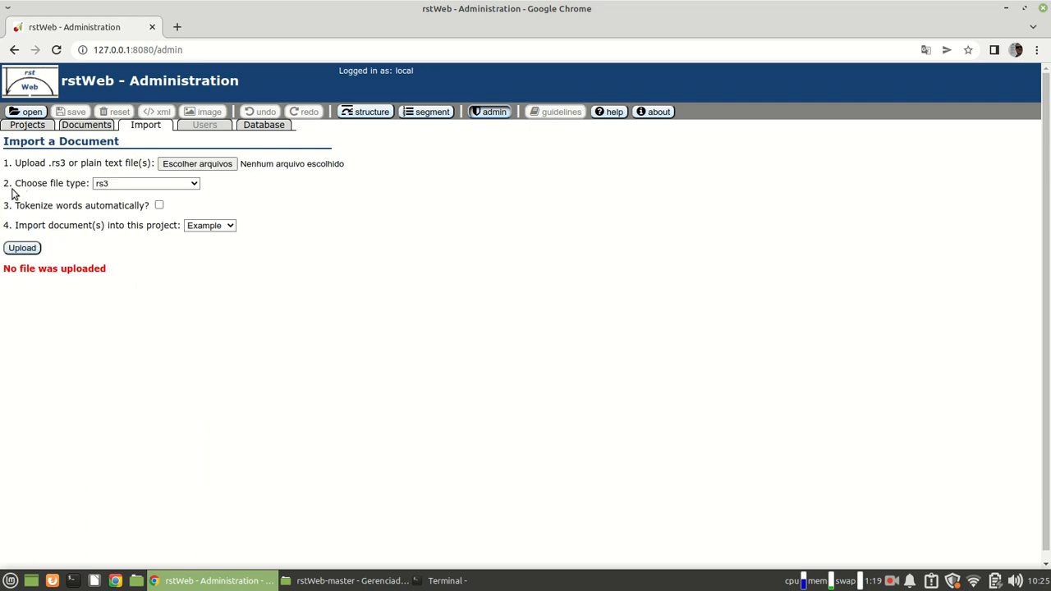
left_click(151, 184)
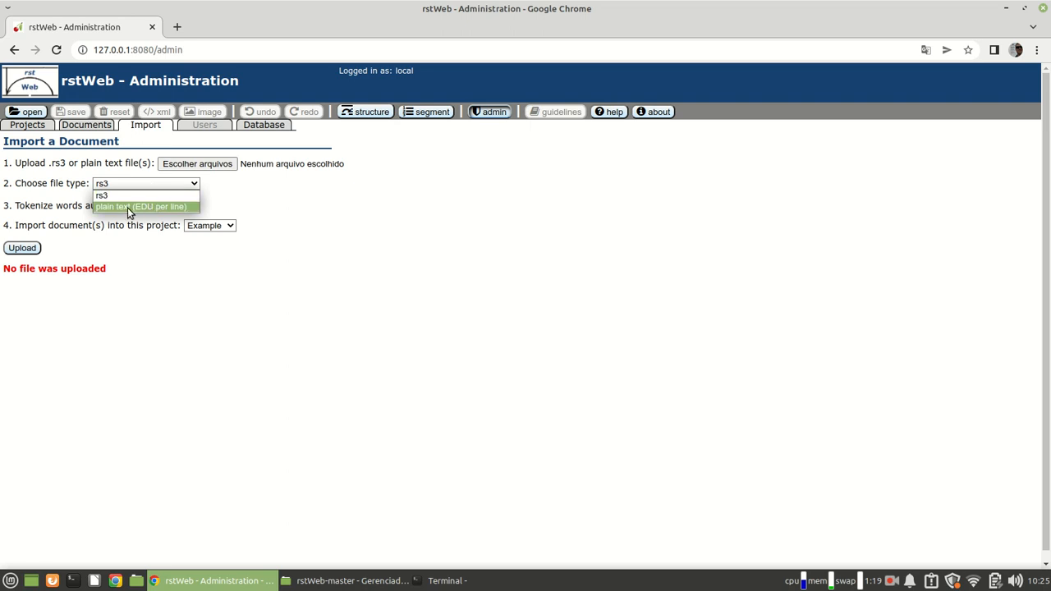
left_click(128, 207)
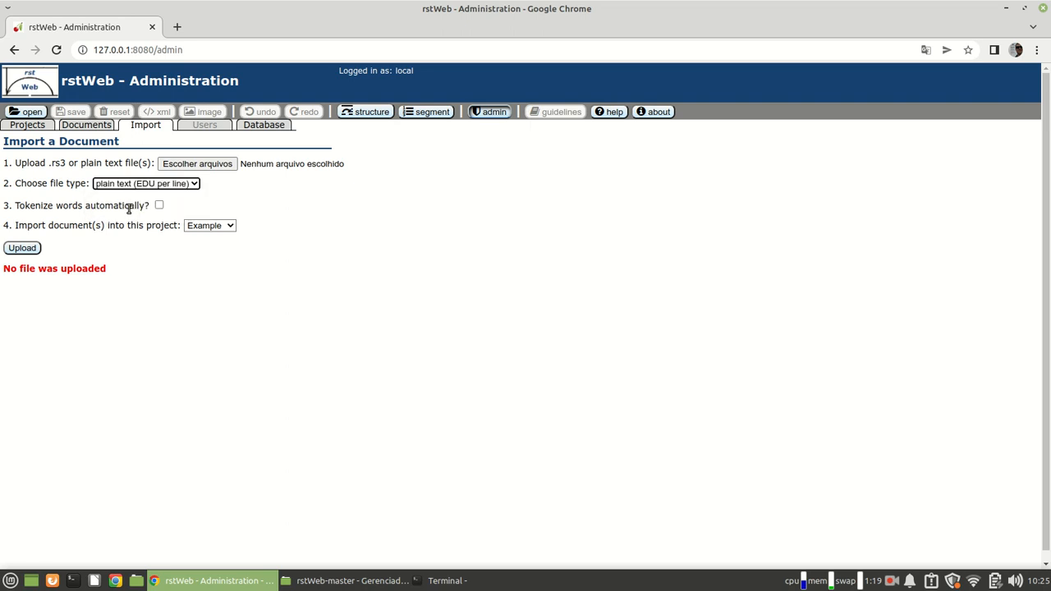
- Choose bouquets in a basket.txt from the Analyses folder of Downloads/RSTTool345 as the file to import
left_click(190, 168)
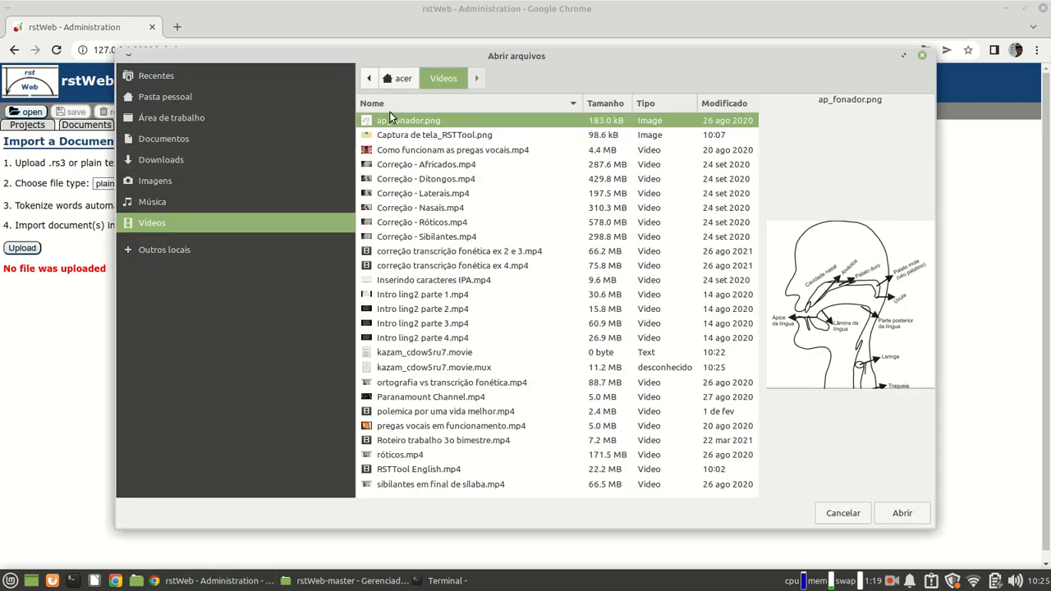
left_click(402, 79)
left_click(407, 166)
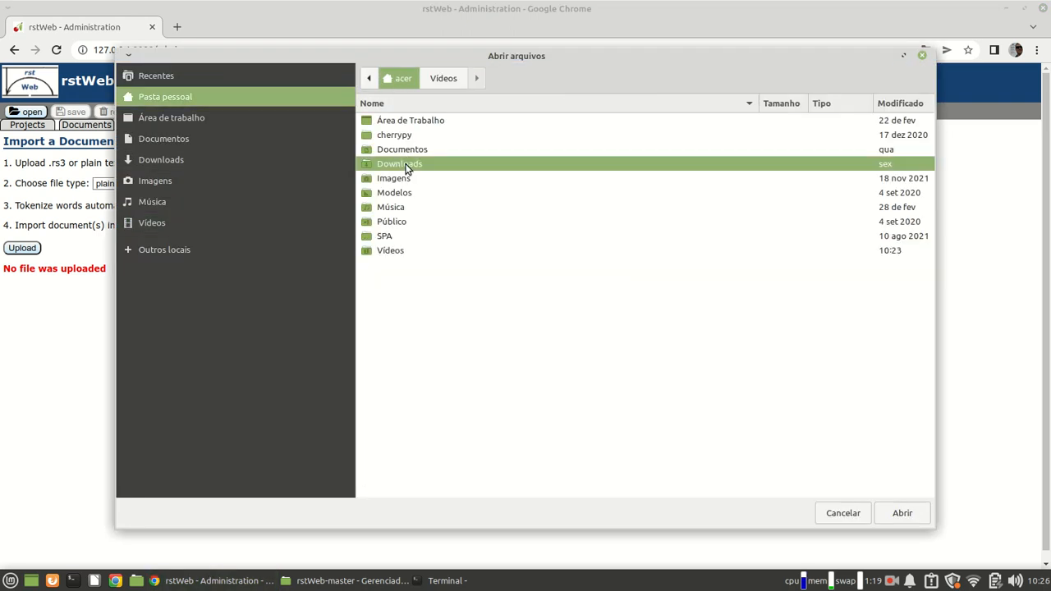
double_click(406, 166)
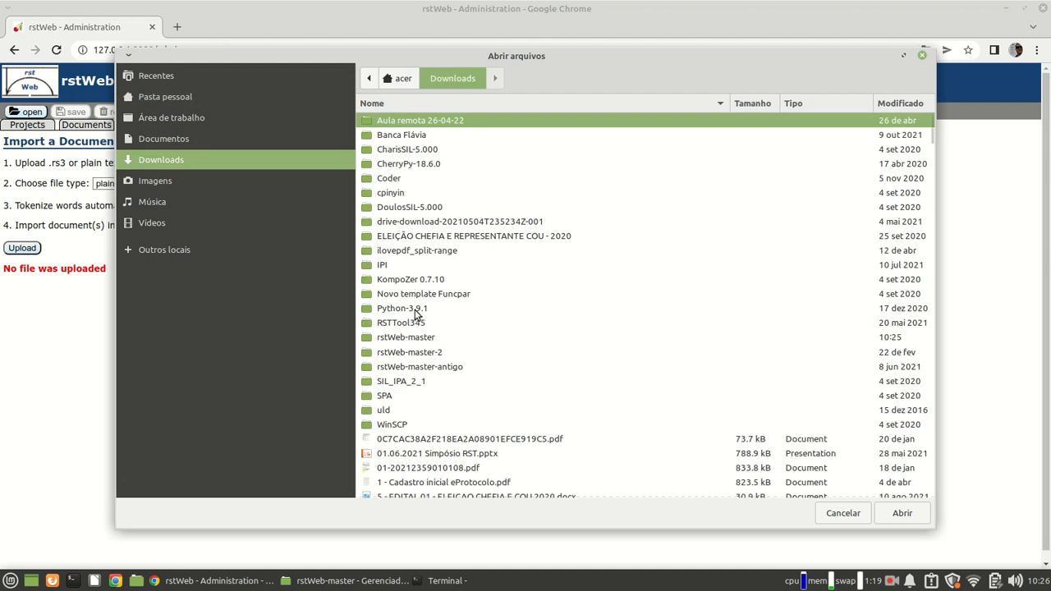
double_click(416, 322)
double_click(387, 121)
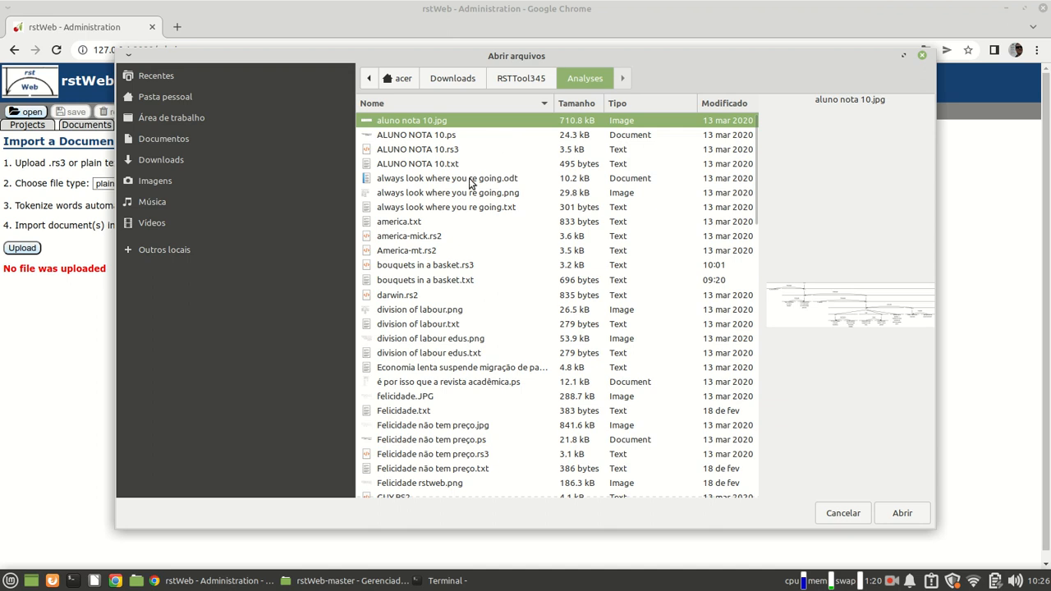
left_click(468, 281)
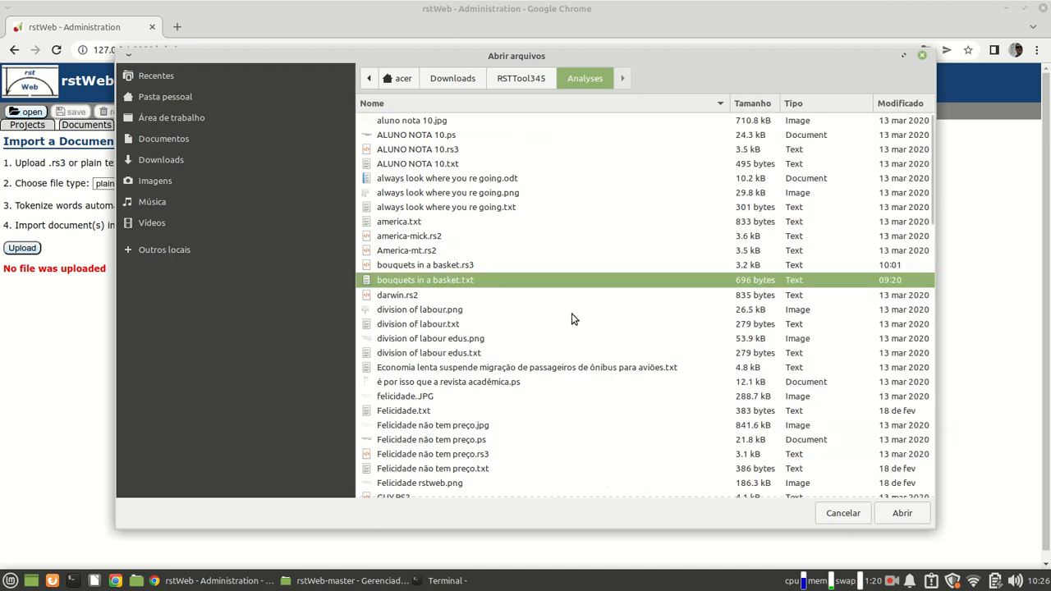
left_click(903, 511)
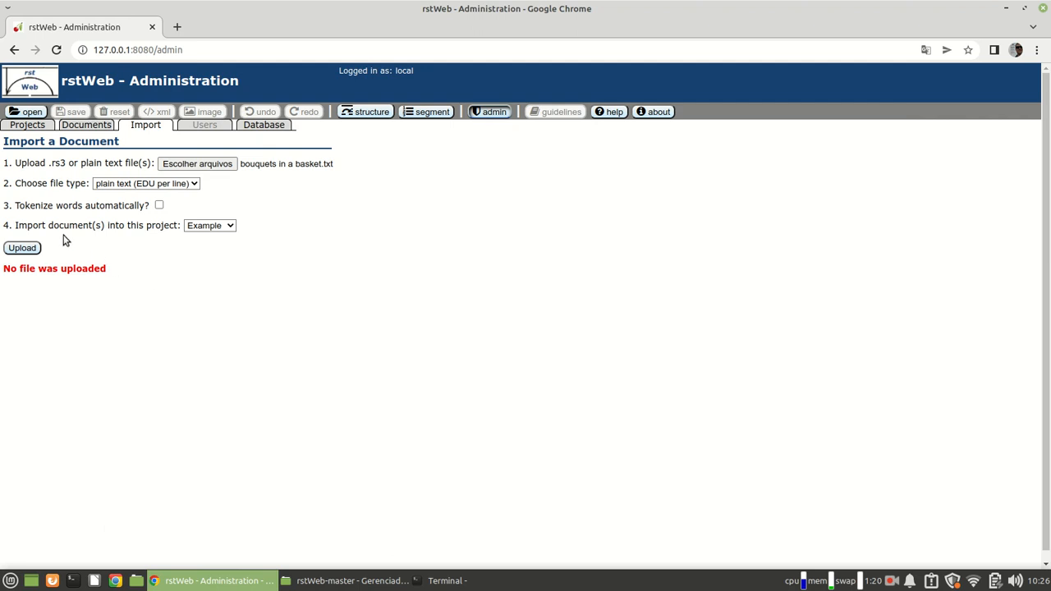
- Set Example as the target project and upload the chosen text file
left_click(231, 229)
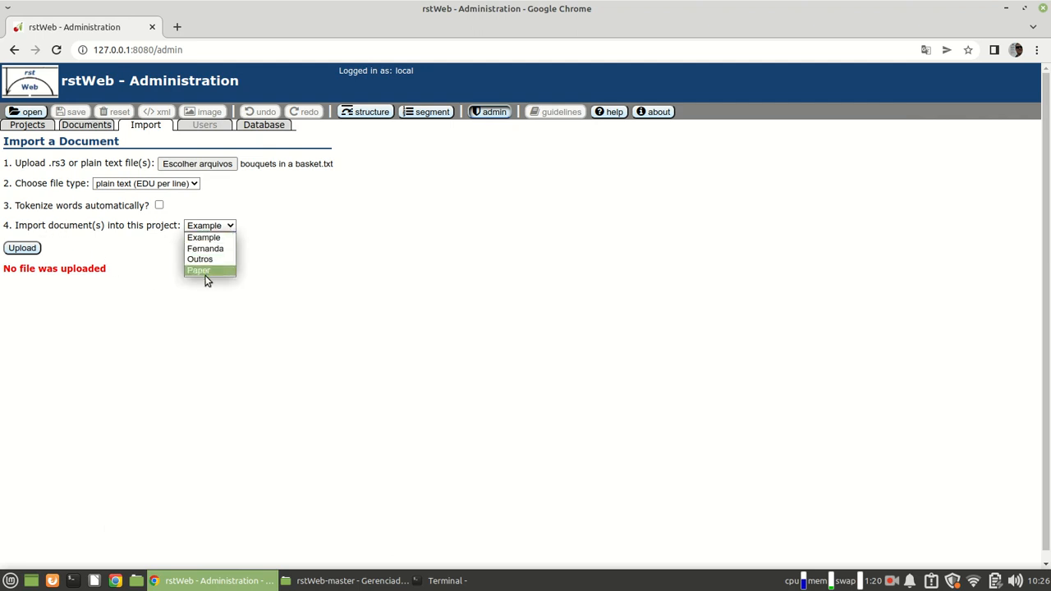
left_click(205, 238)
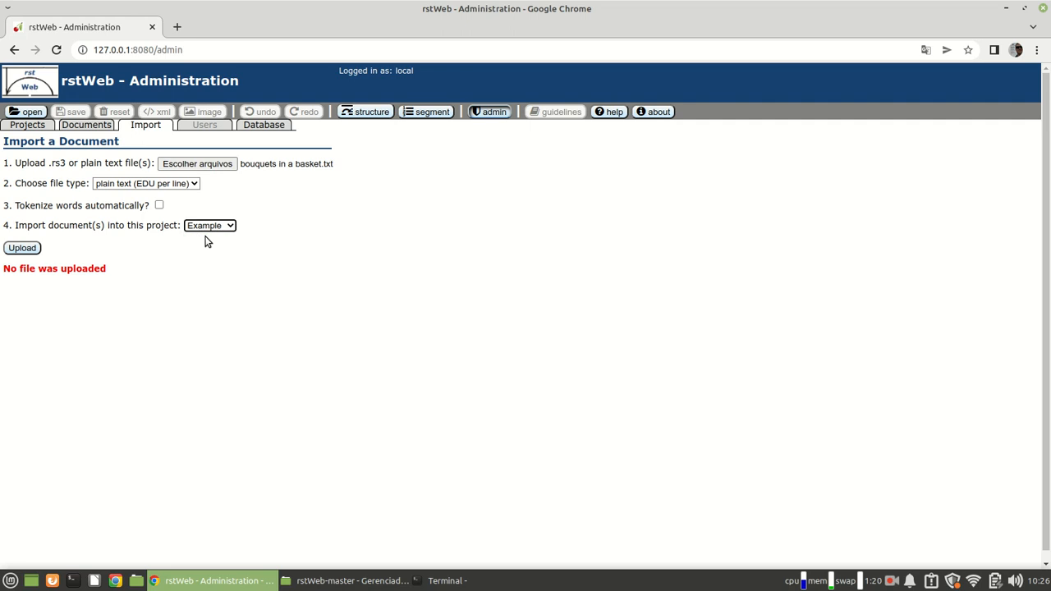
left_click(22, 248)
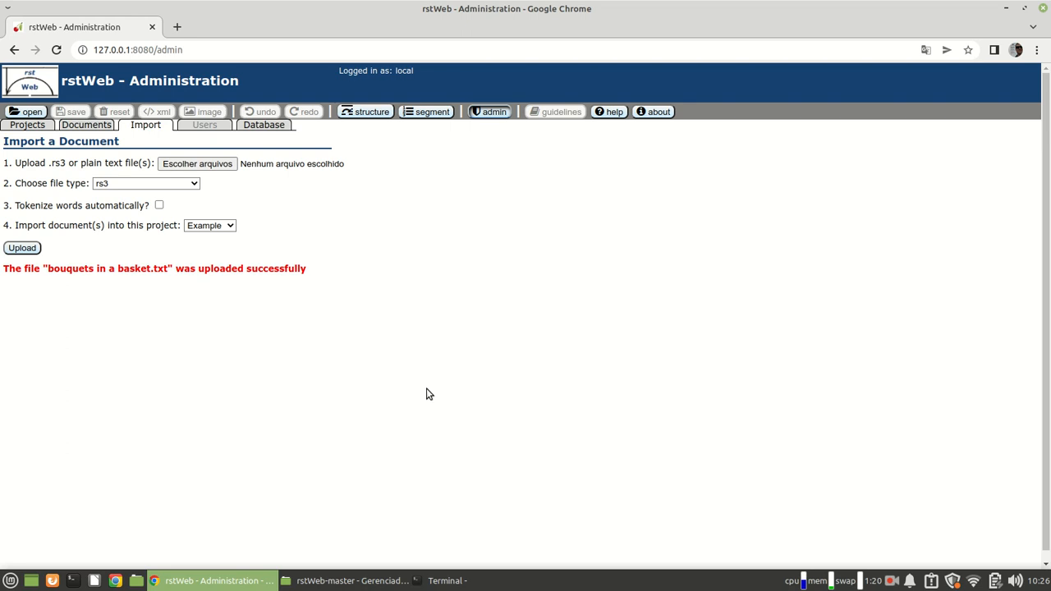
- Open bouquets in a basket.txt from the Example project for structure editing
left_click(30, 127)
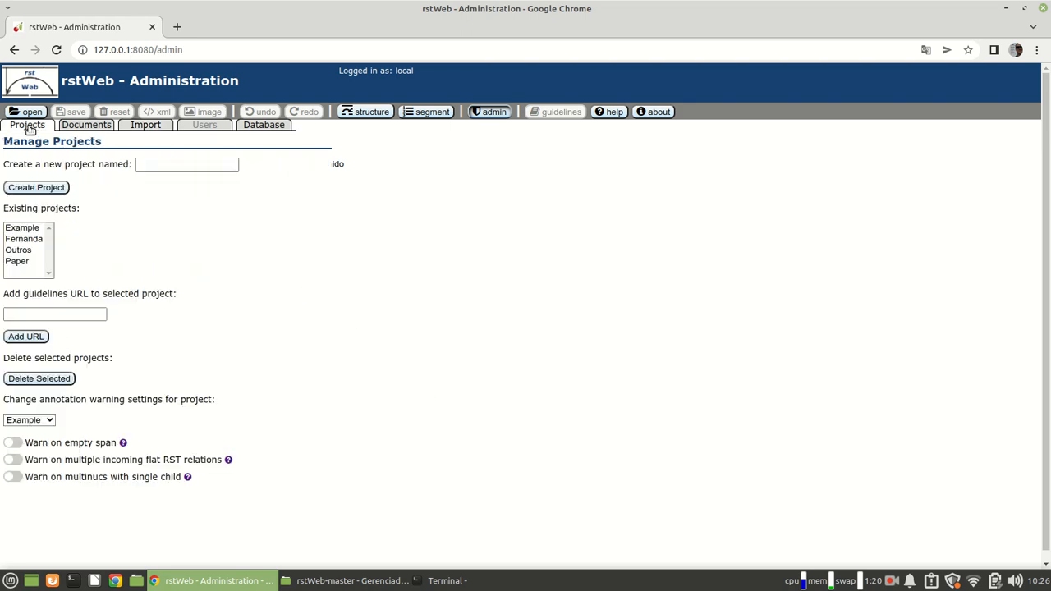
left_click(28, 113)
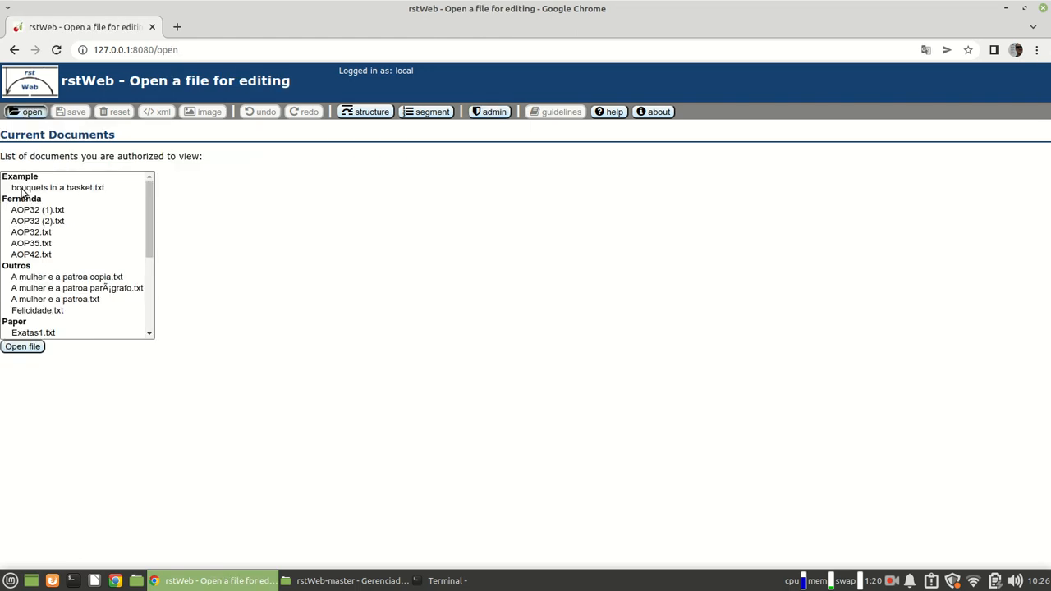
left_click(69, 189)
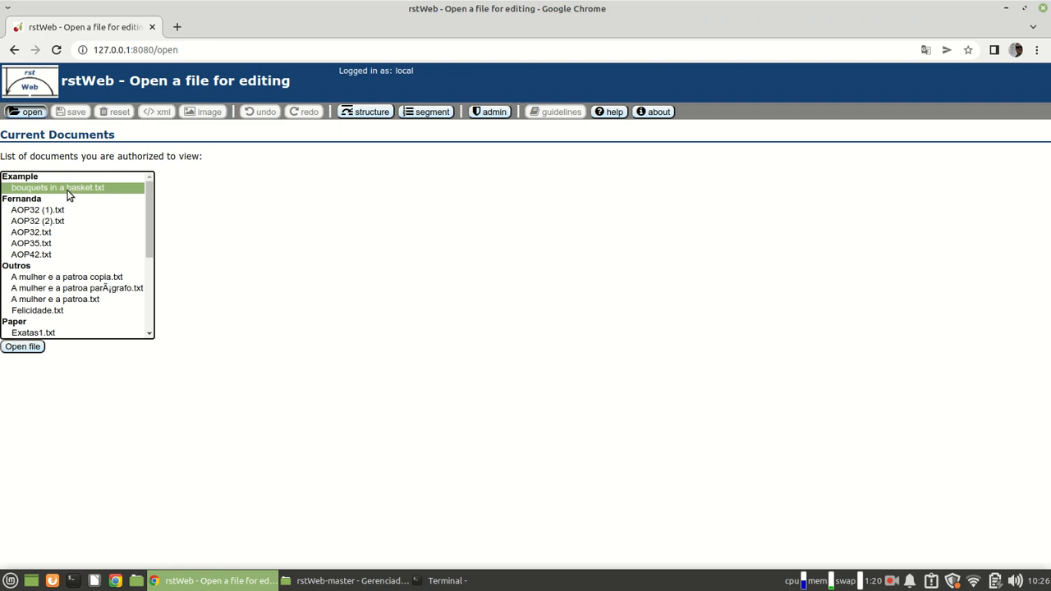
left_click(33, 348)
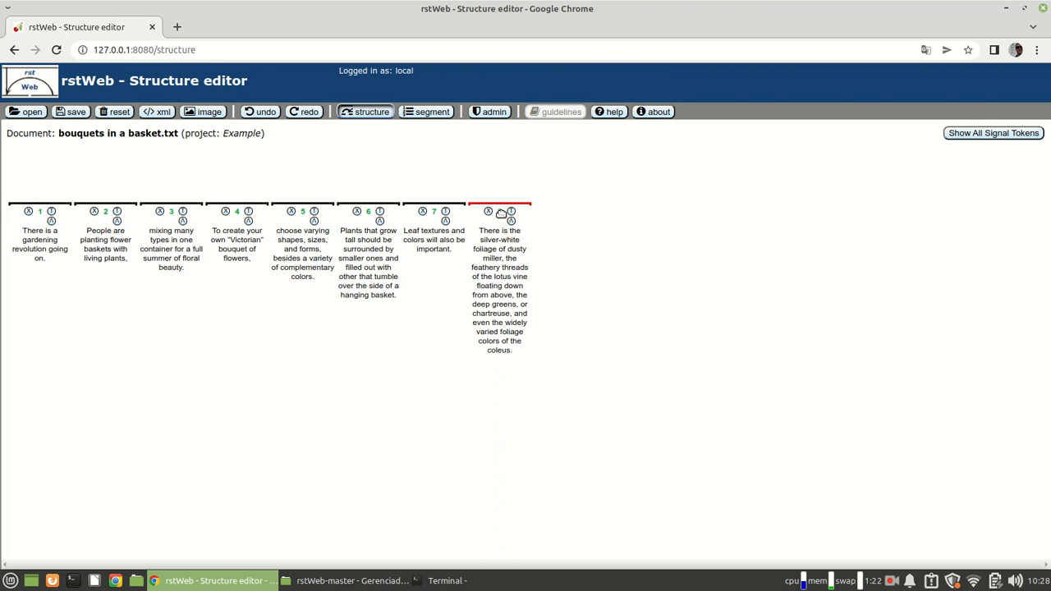
- Attach unit 8 to unit 7 with the elaboration relation and add a span above unit 7
left_click_drag(501, 213, 435, 211)
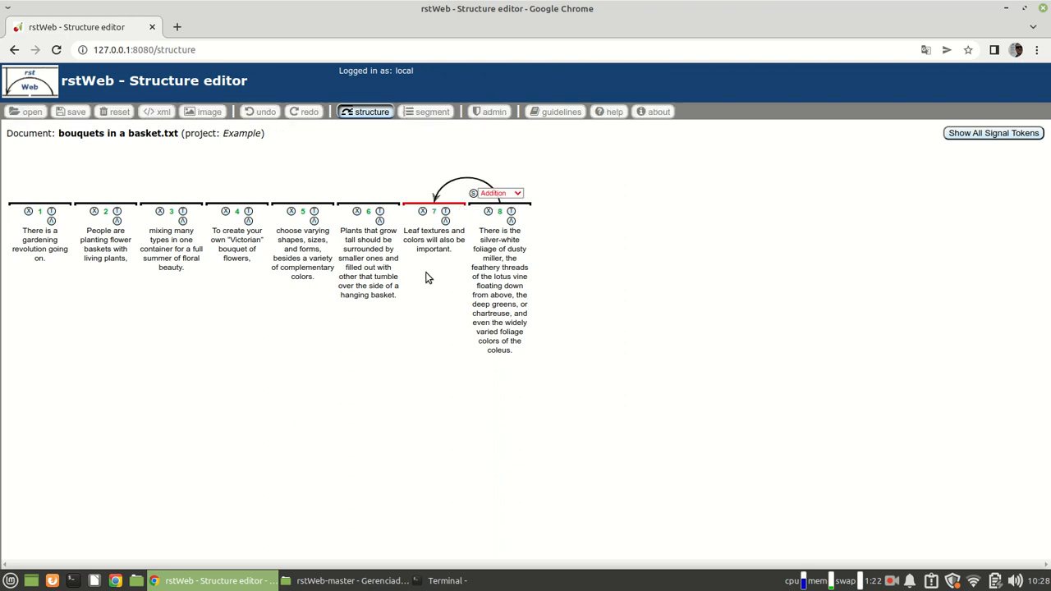
left_click(519, 195)
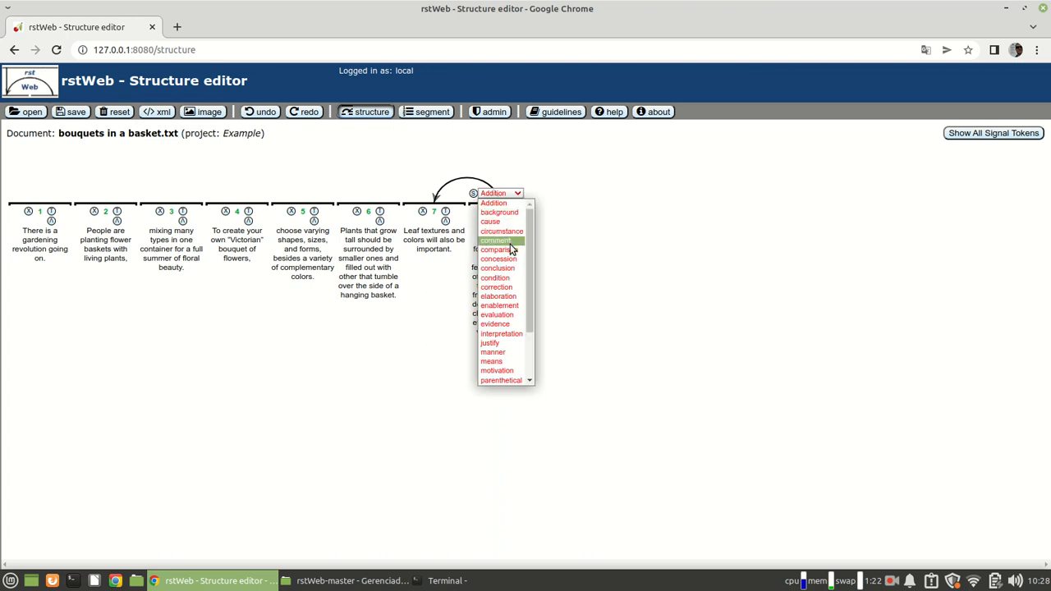
left_click(498, 296)
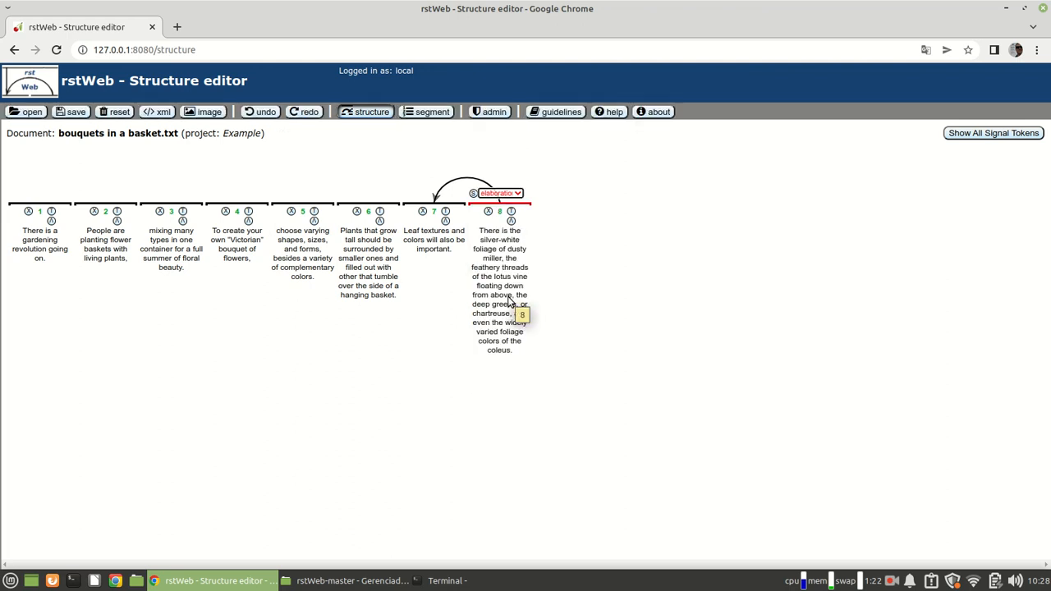
left_click(446, 212)
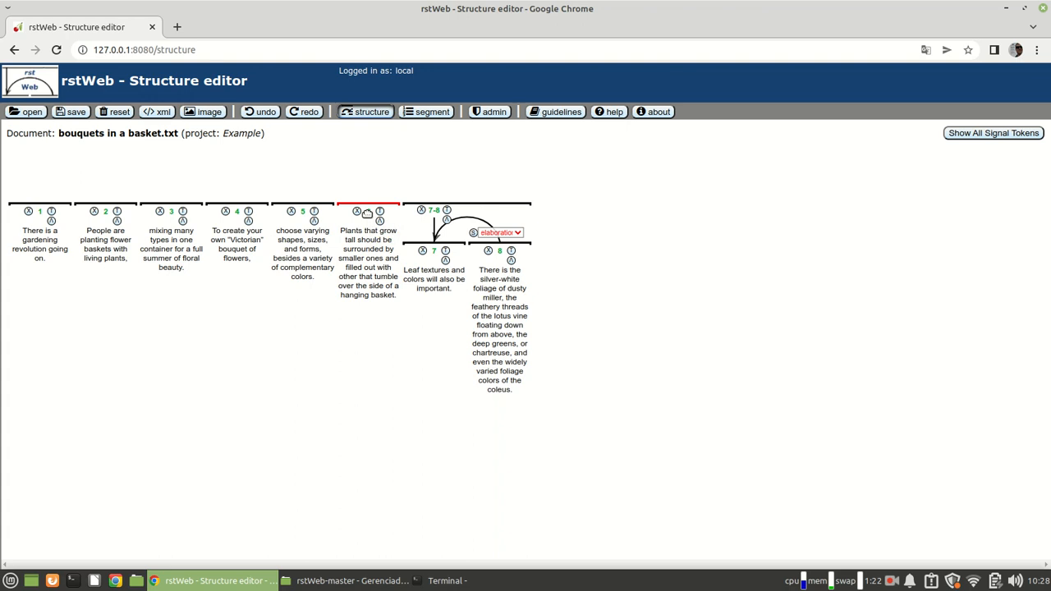
- Attach unit 6 to unit 5 as an elaboration and add a span above unit 5
left_click_drag(367, 212, 304, 212)
left_click_drag(304, 212, 302, 218)
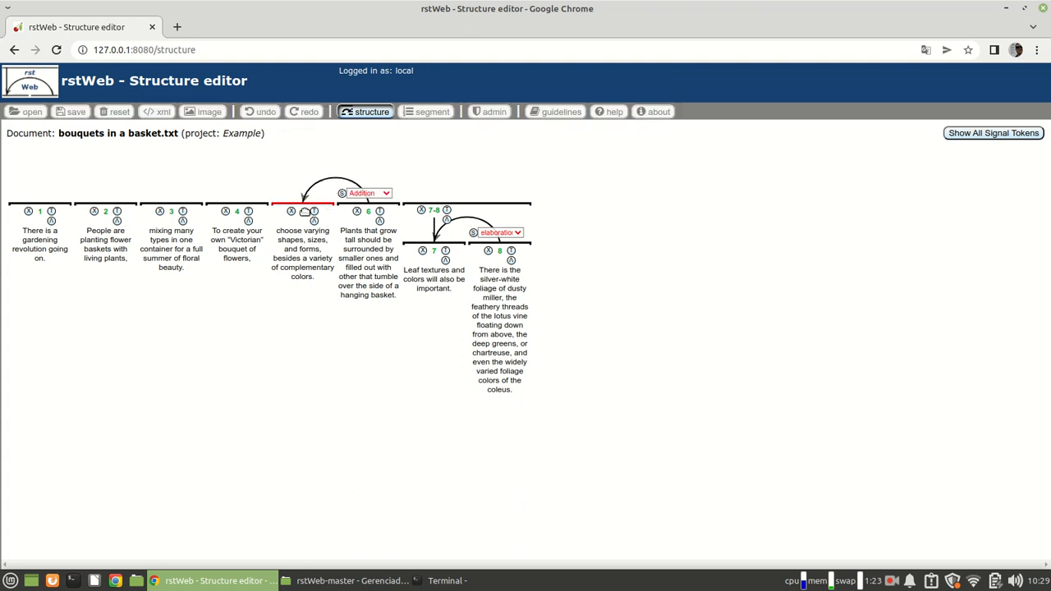
left_click(379, 194)
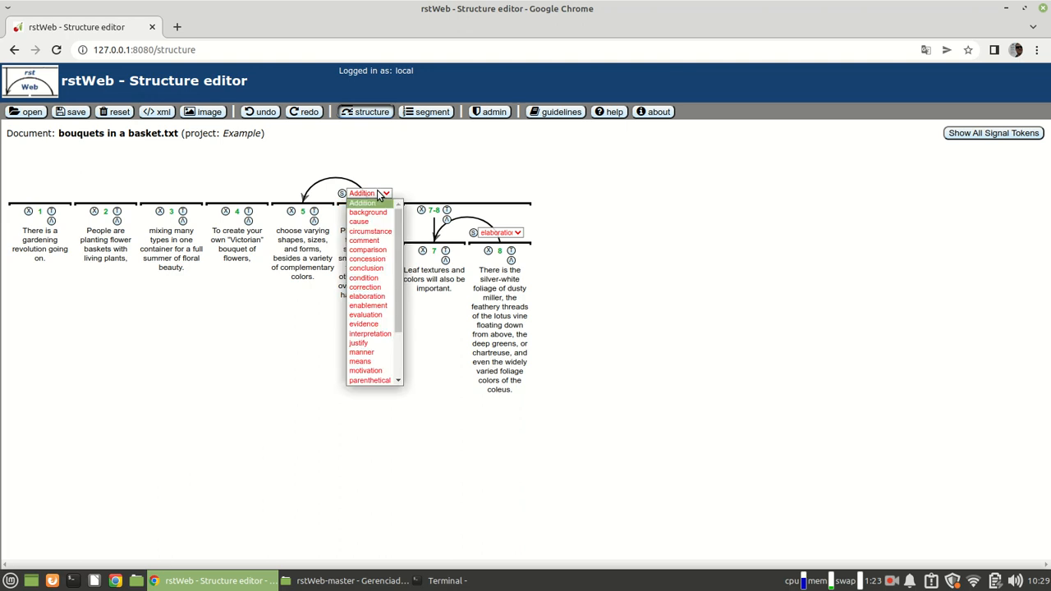
left_click(374, 296)
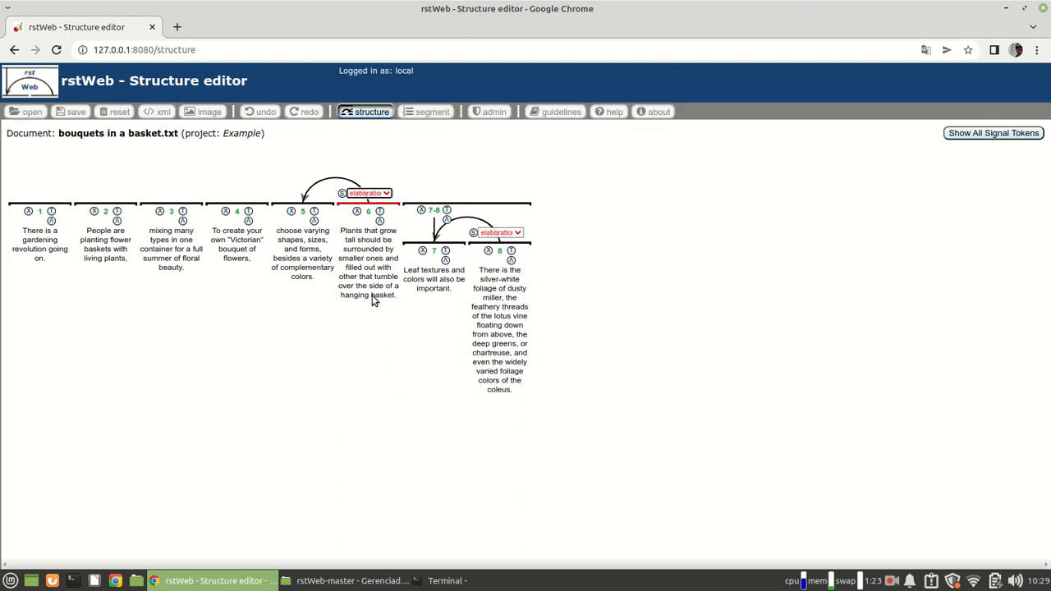
left_click(314, 212)
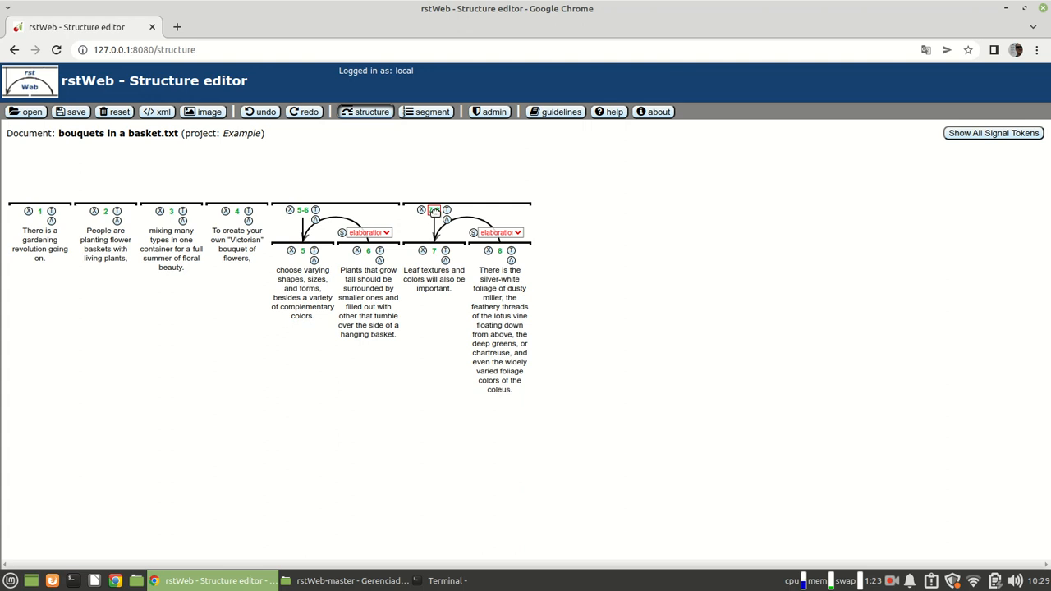
- Attach span 7-8 to span 5-6 with the elaboration relation and add a span above span 5-6
mouse_move(433, 211)
left_mouse_down()
mouse_move(355, 172)
mouse_move(328, 175)
mouse_move(302, 208)
left_mouse_up()
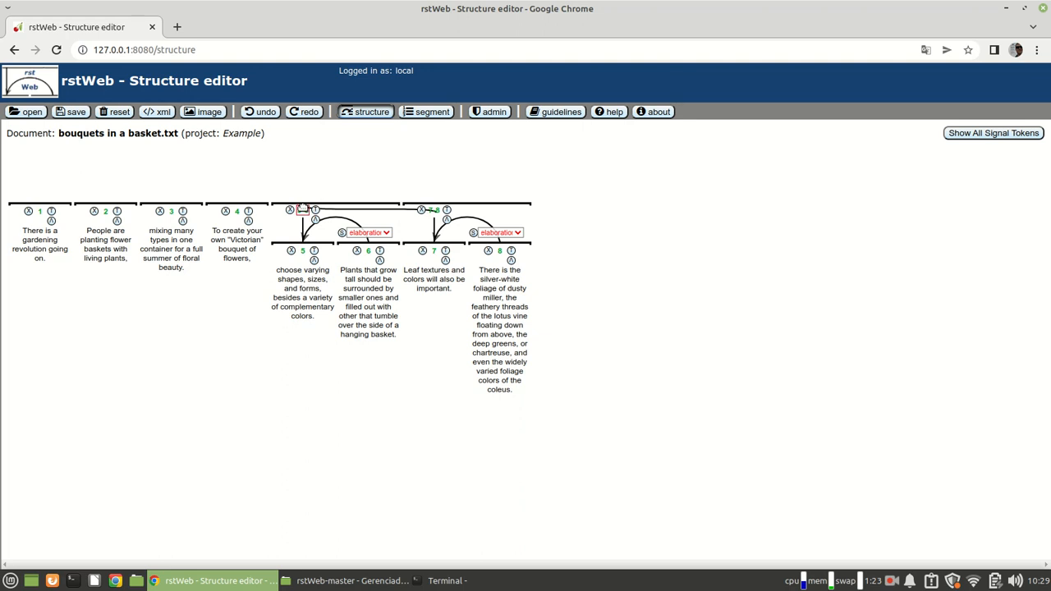
left_click_drag(302, 207, 302, 208)
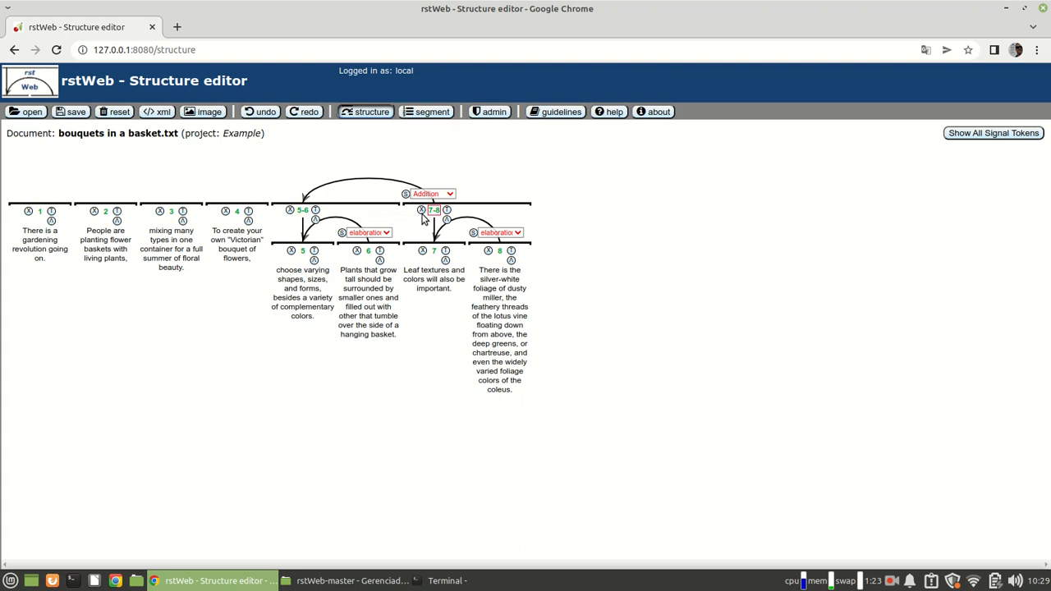
left_click(449, 194)
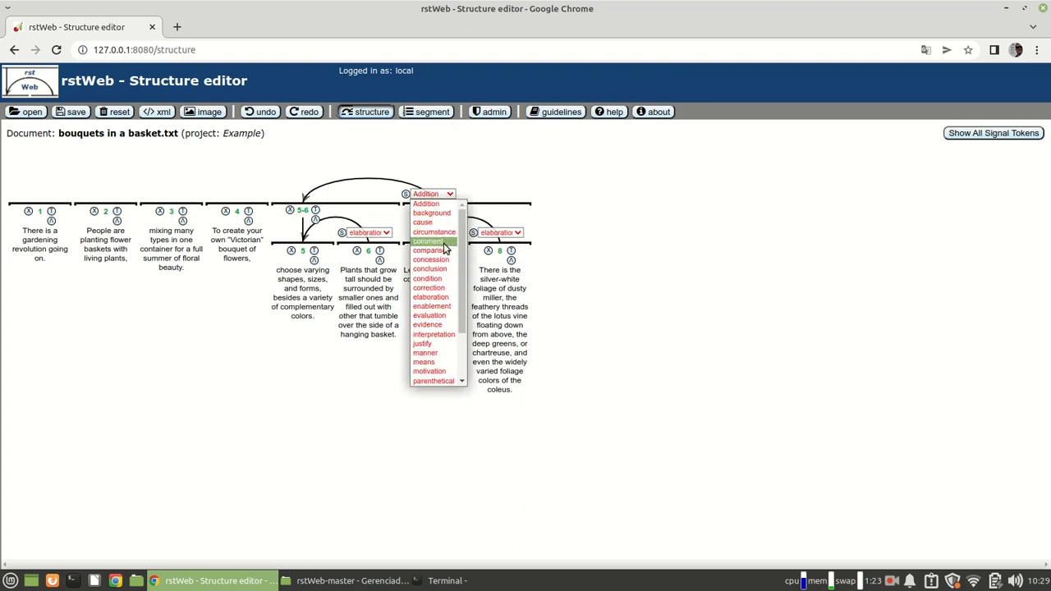
left_click(444, 297)
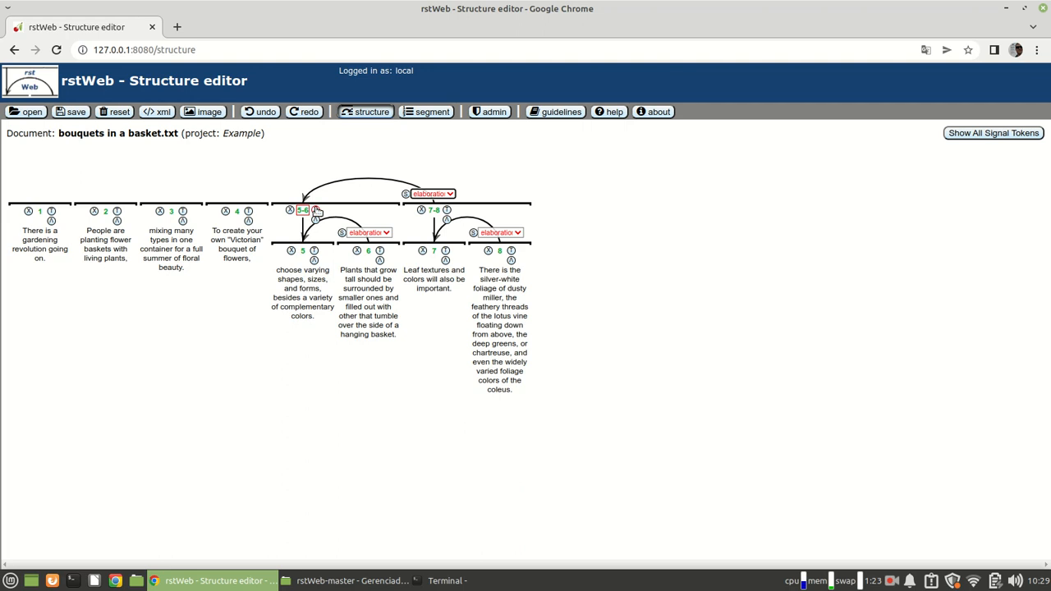
left_click(316, 211)
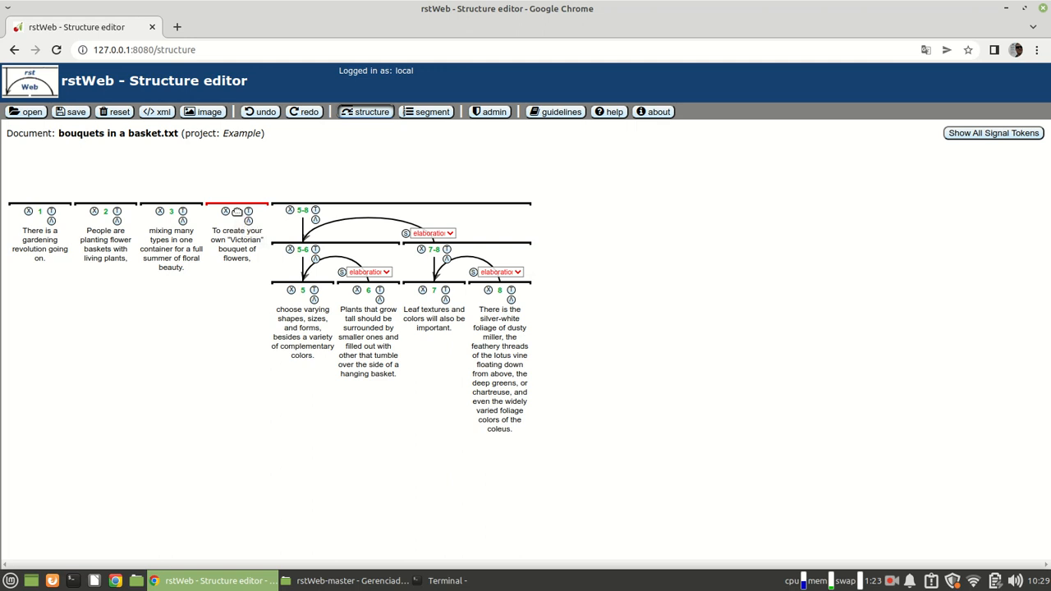
- Try attaching unit 4 to span 5-8 as purpose with a span above unit 4, and remove both the link and the added span
left_click_drag(237, 211, 302, 210)
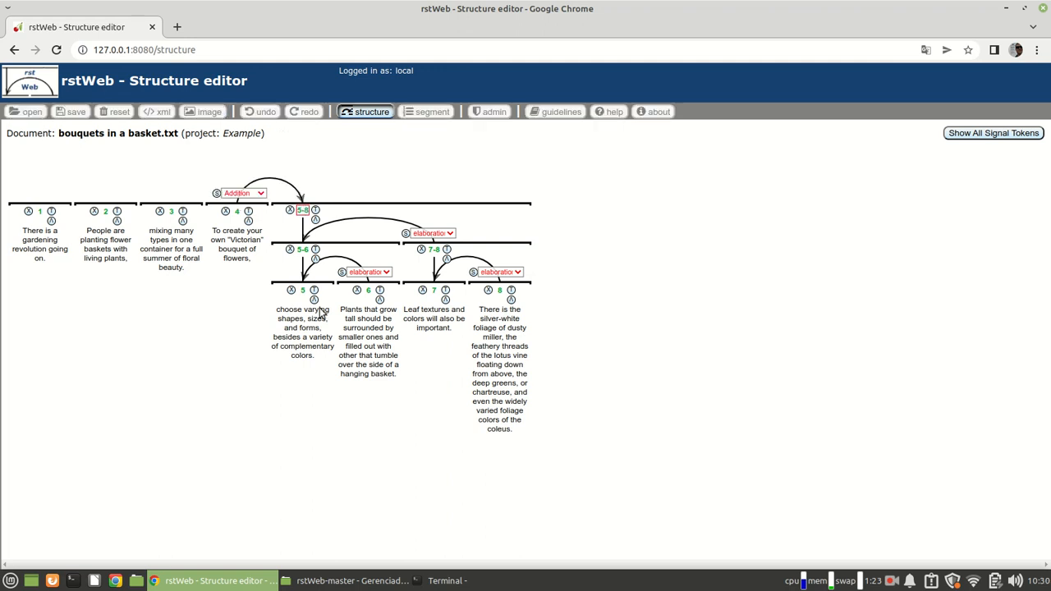
left_click(261, 194)
left_click_drag(276, 257, 276, 306)
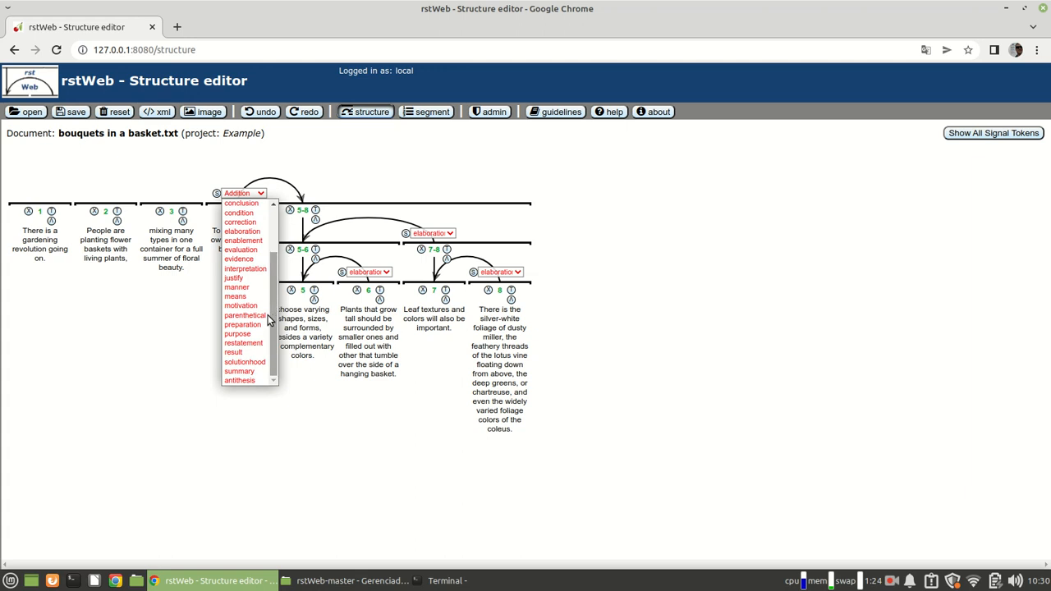
left_click(240, 335)
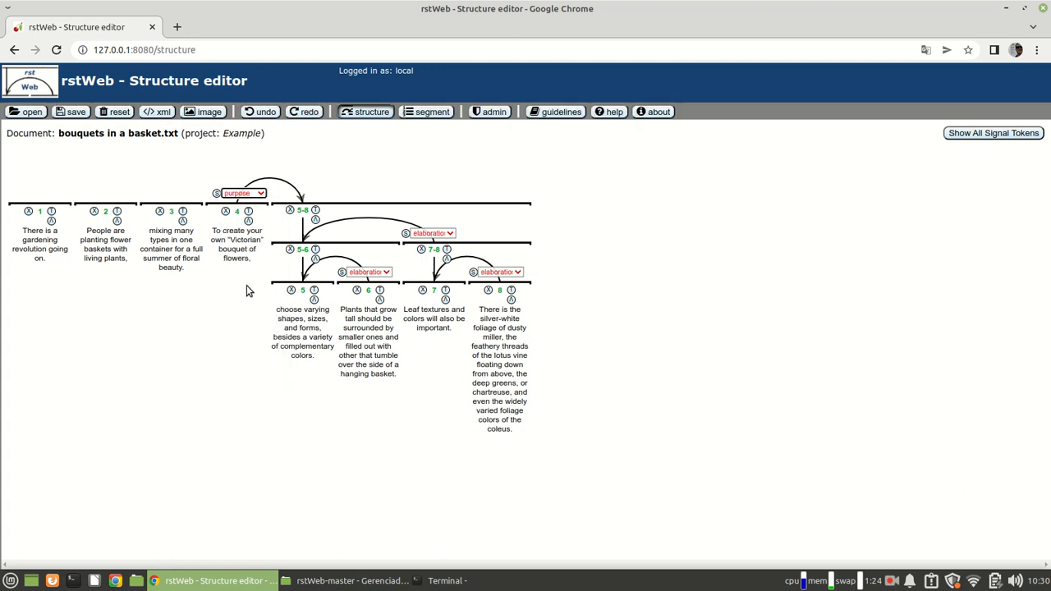
left_click(249, 211)
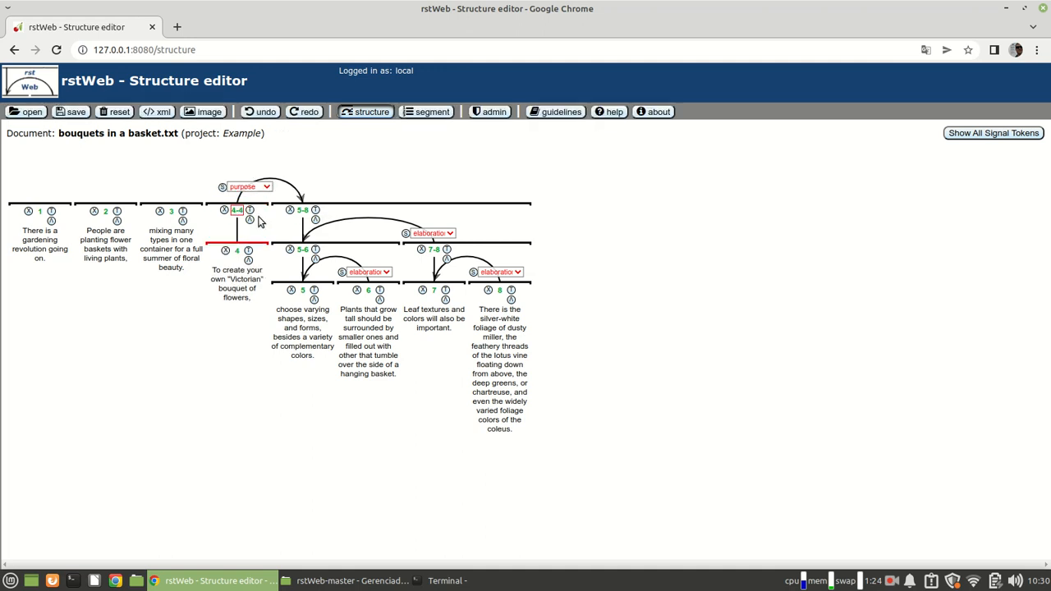
left_click(224, 212)
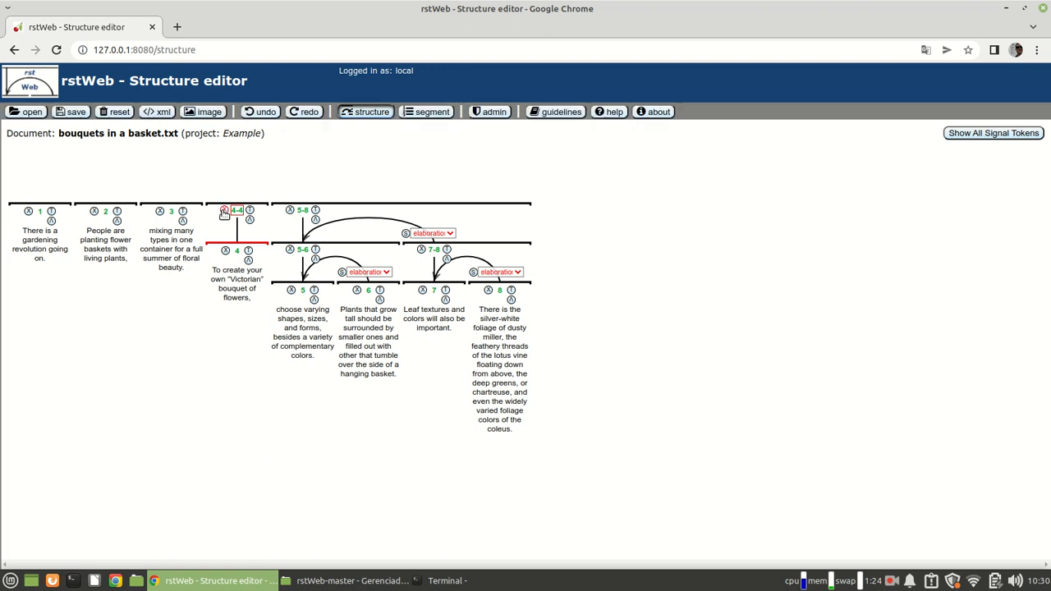
left_click(227, 252)
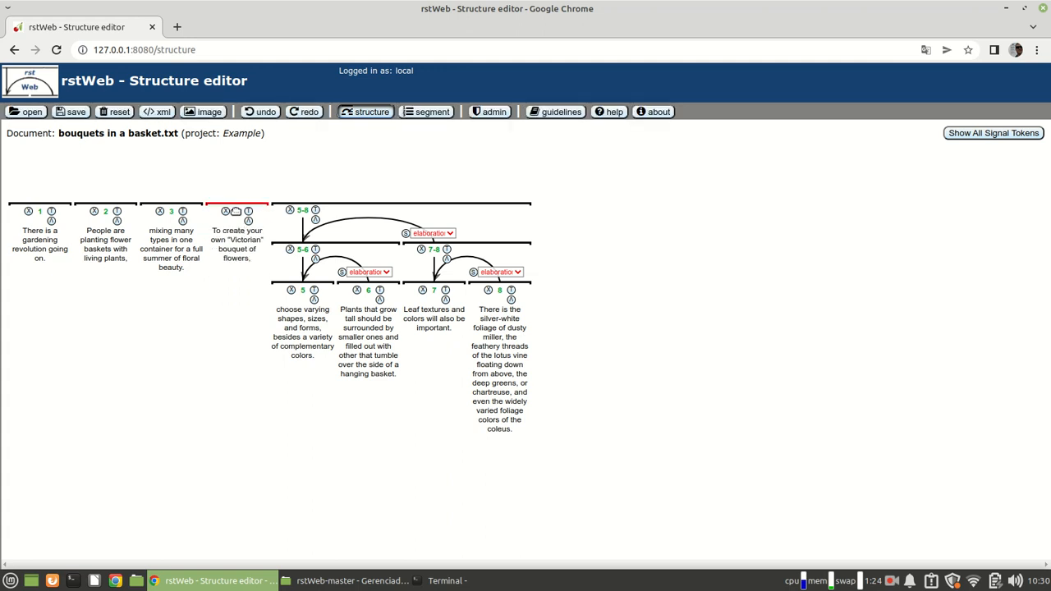
- Attach unit 4 to span 5-8 with the elaboration relation and add a span above span 5-8
left_click_drag(236, 211, 303, 210)
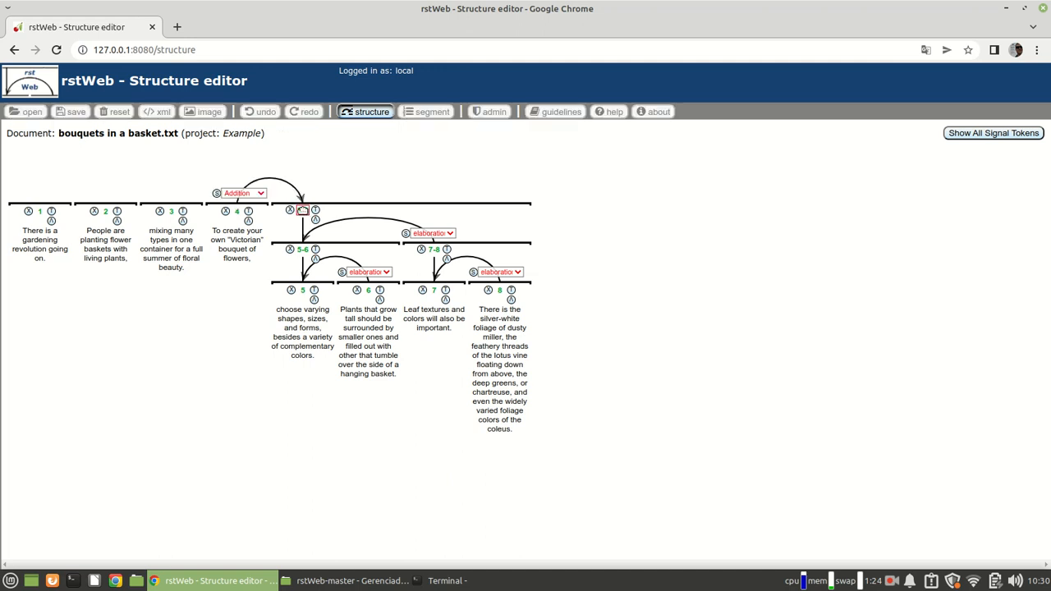
left_click(259, 193)
left_click(256, 296)
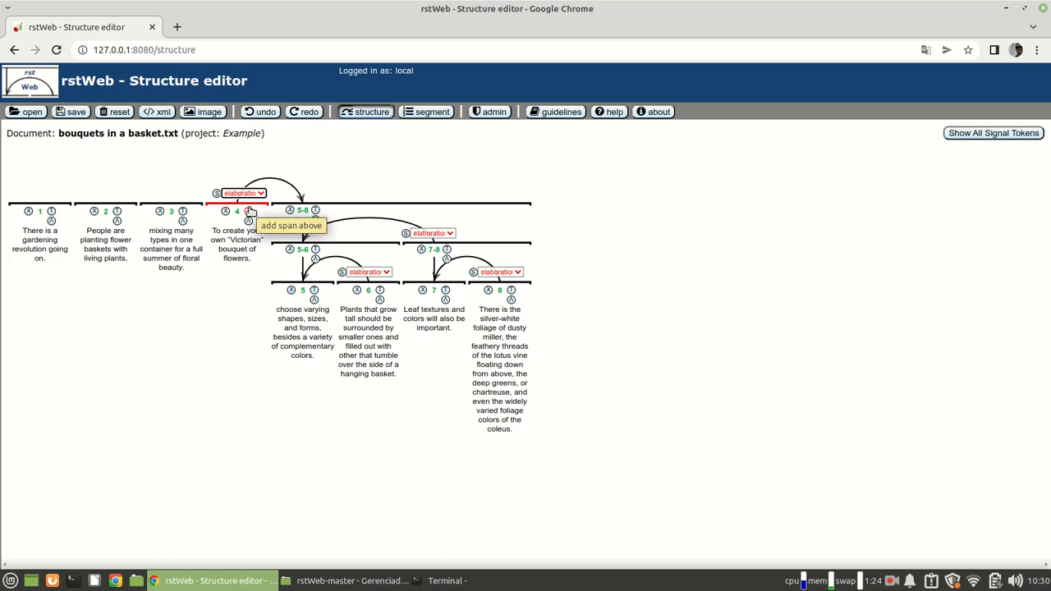
left_click(316, 211)
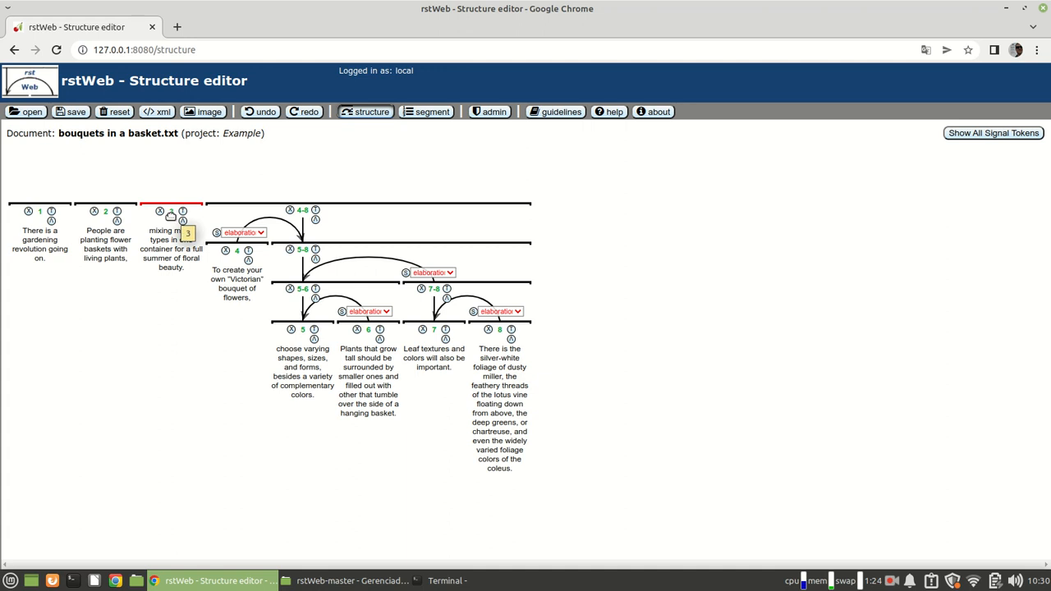
- Attach unit 3 to unit 2 with the elaboration relation and add a span above unit 2
left_click_drag(171, 215, 103, 214)
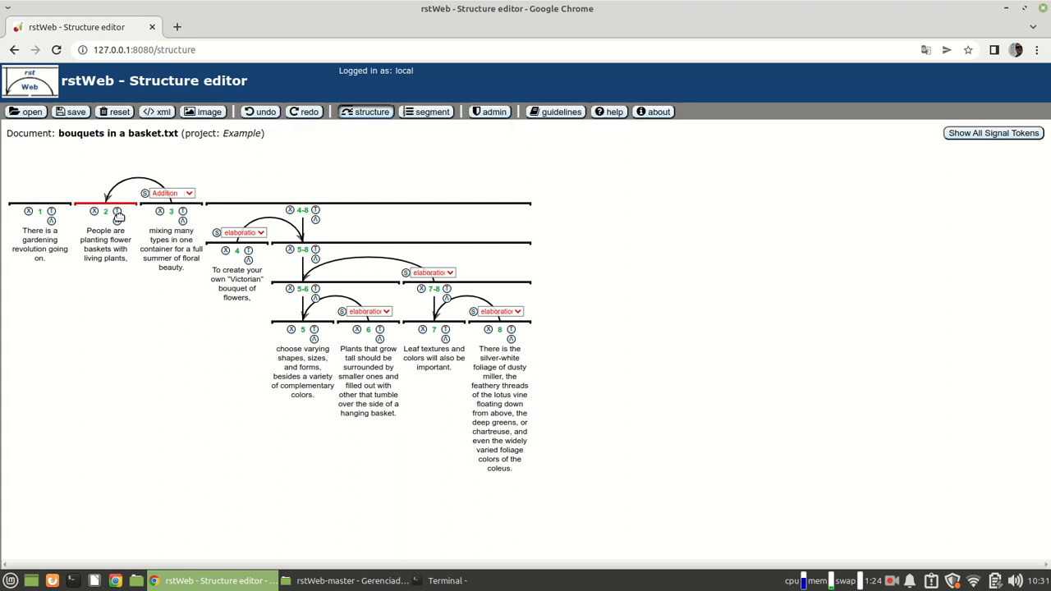
left_click(191, 195)
left_click(172, 301)
left_click(116, 212)
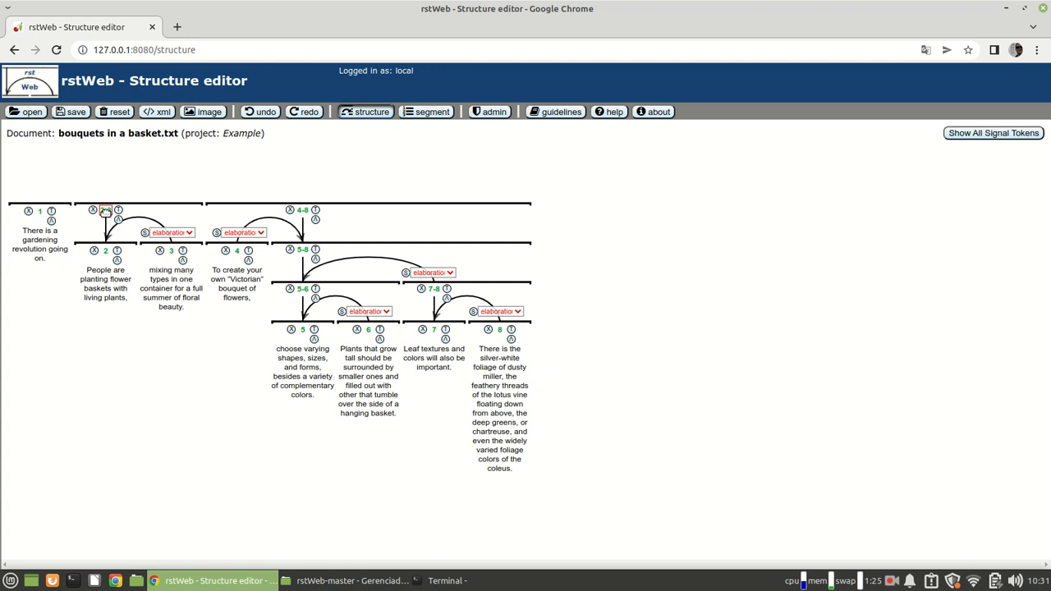
- Attach span 2-3 to unit 1 with the elaboration relation and add a span above unit 1
left_click_drag(105, 211, 57, 211)
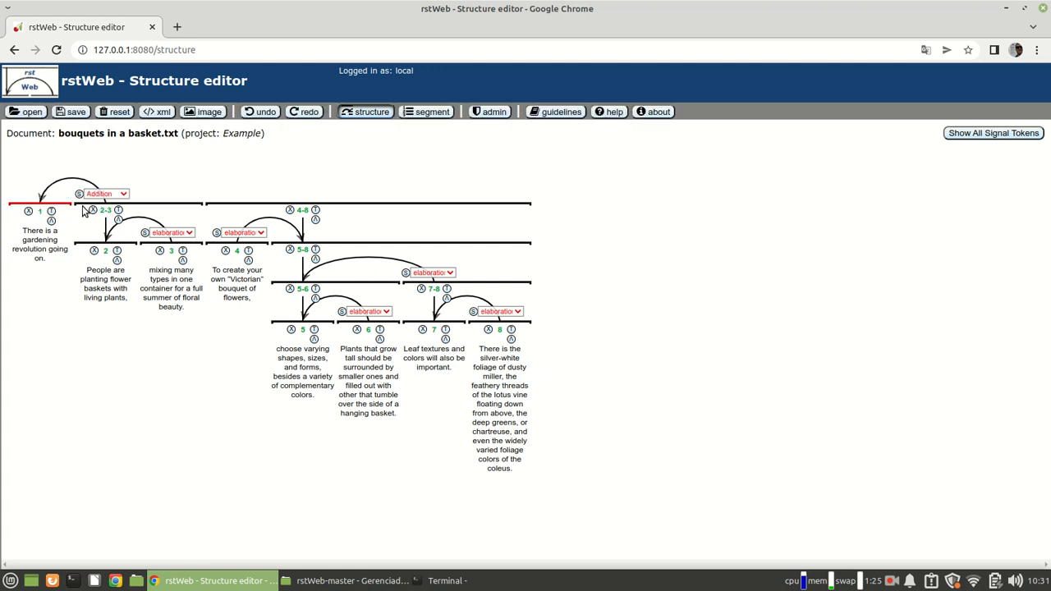
left_click(111, 193)
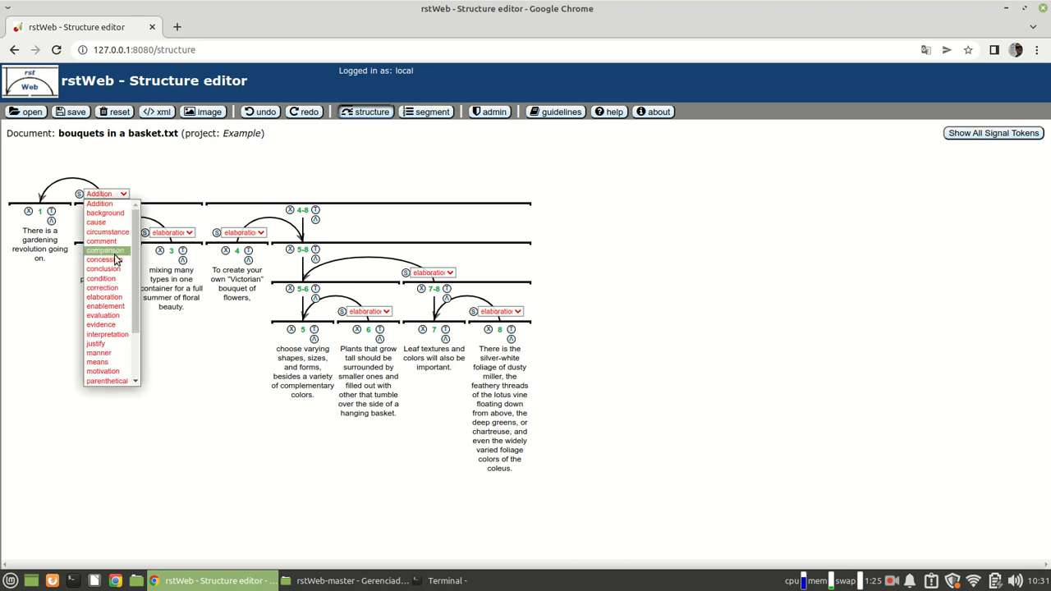
left_click(117, 298)
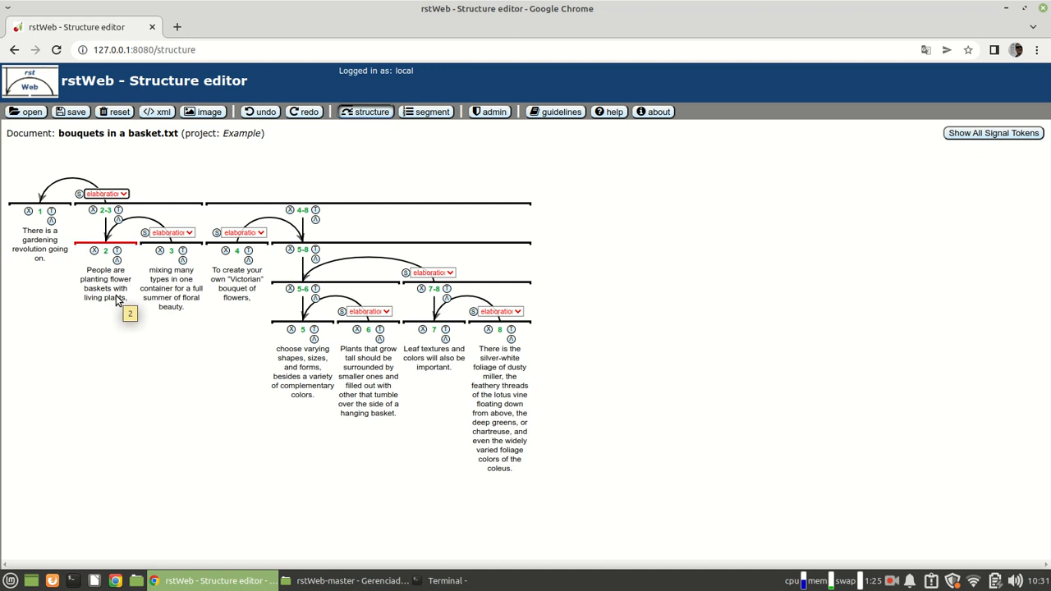
left_click(53, 211)
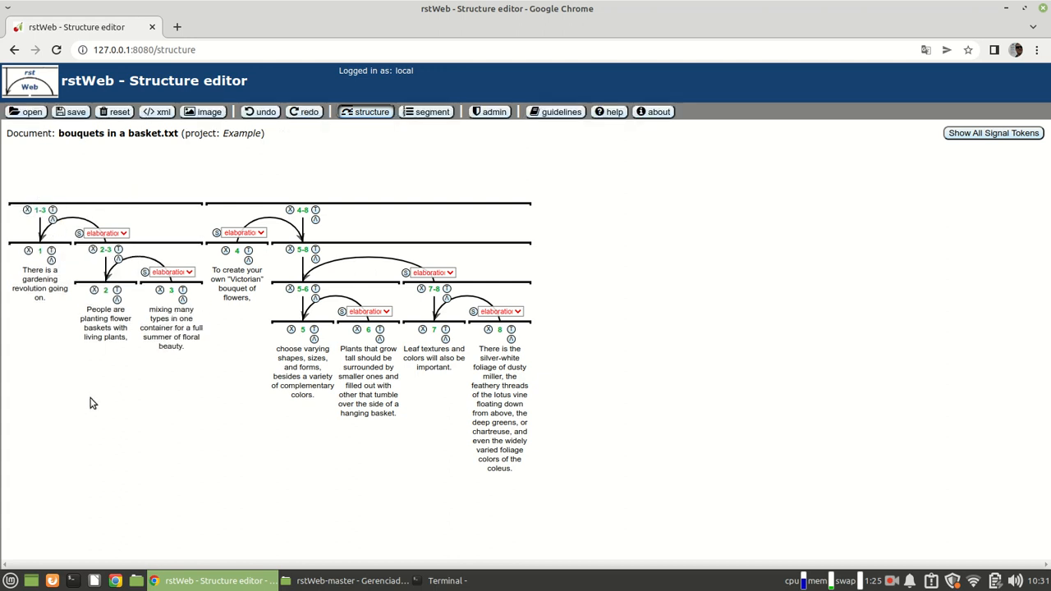
- Try joining spans 1-3 and 4-8 under a multinuclear list node, and detach both spans from it again
left_click(51, 219)
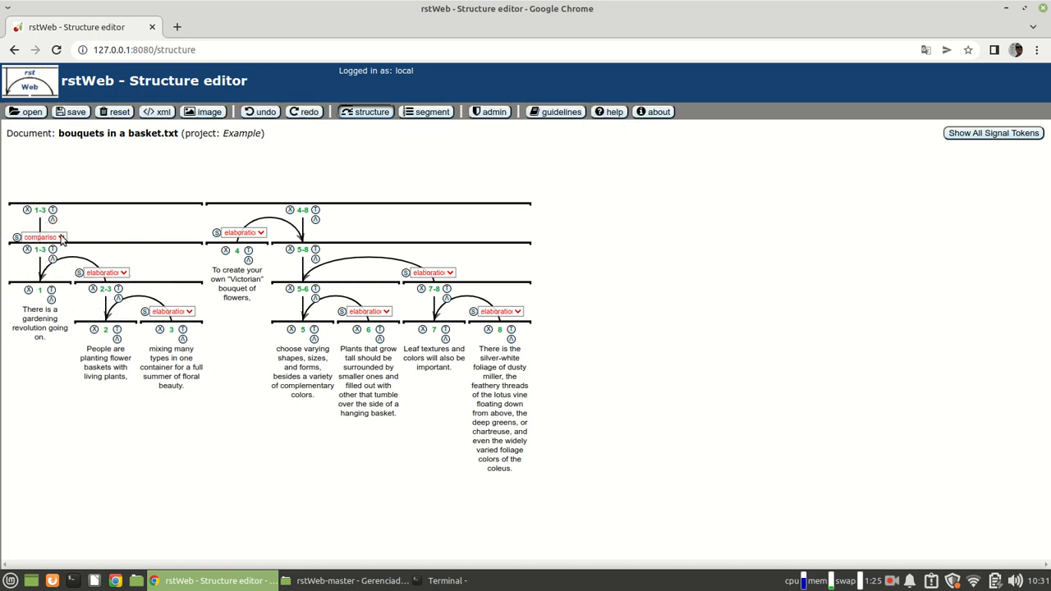
left_click(62, 237)
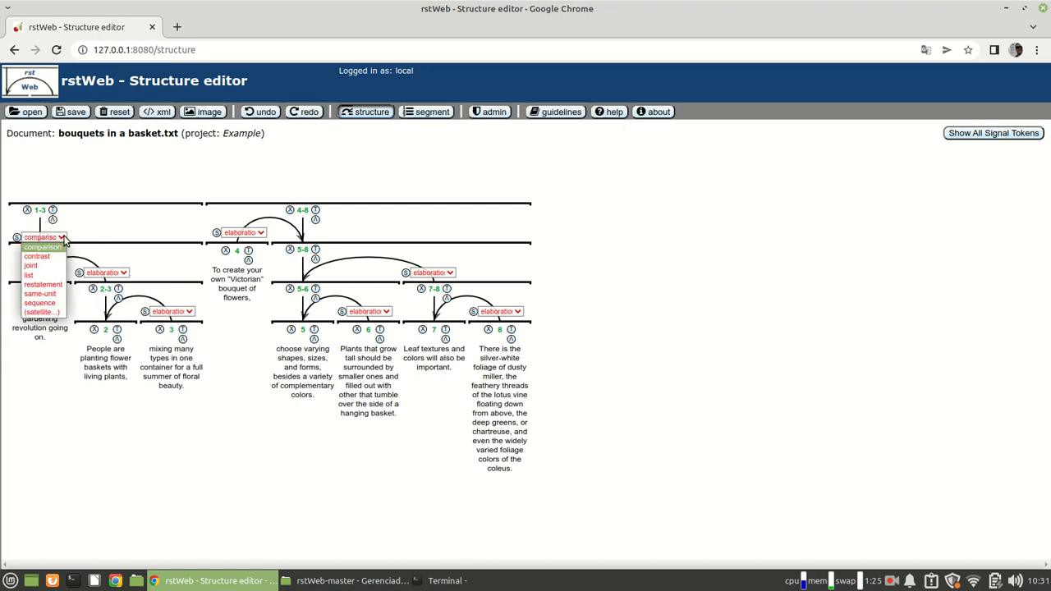
left_click(35, 276)
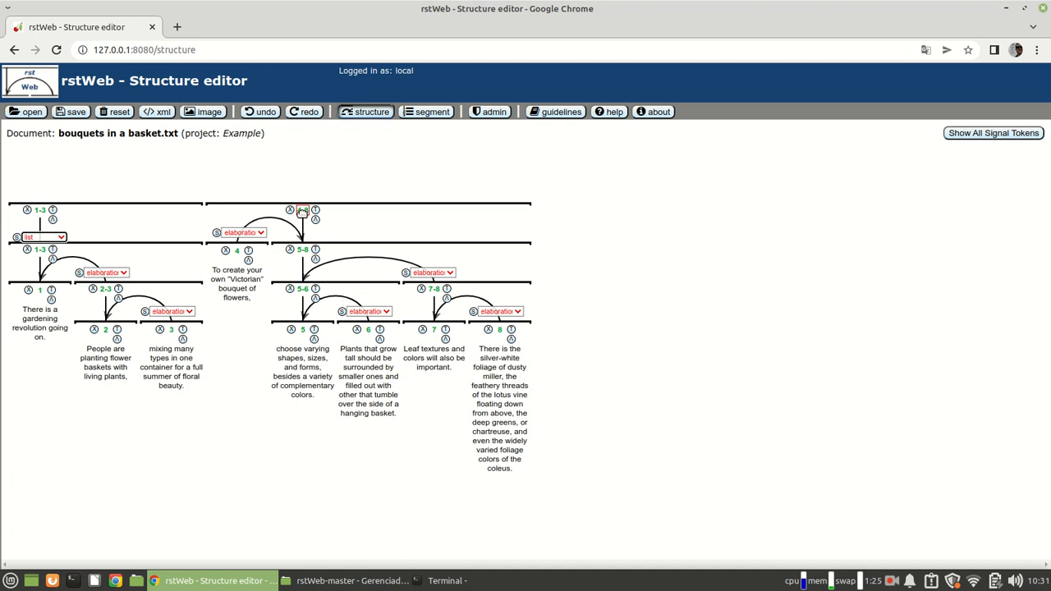
left_click_drag(302, 211, 38, 208)
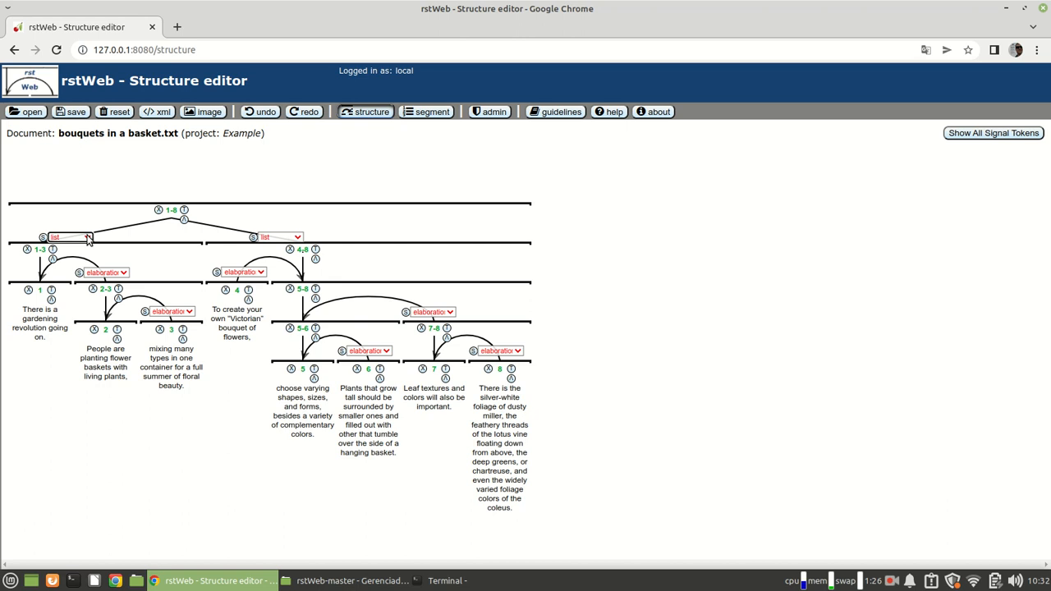
left_click(26, 253)
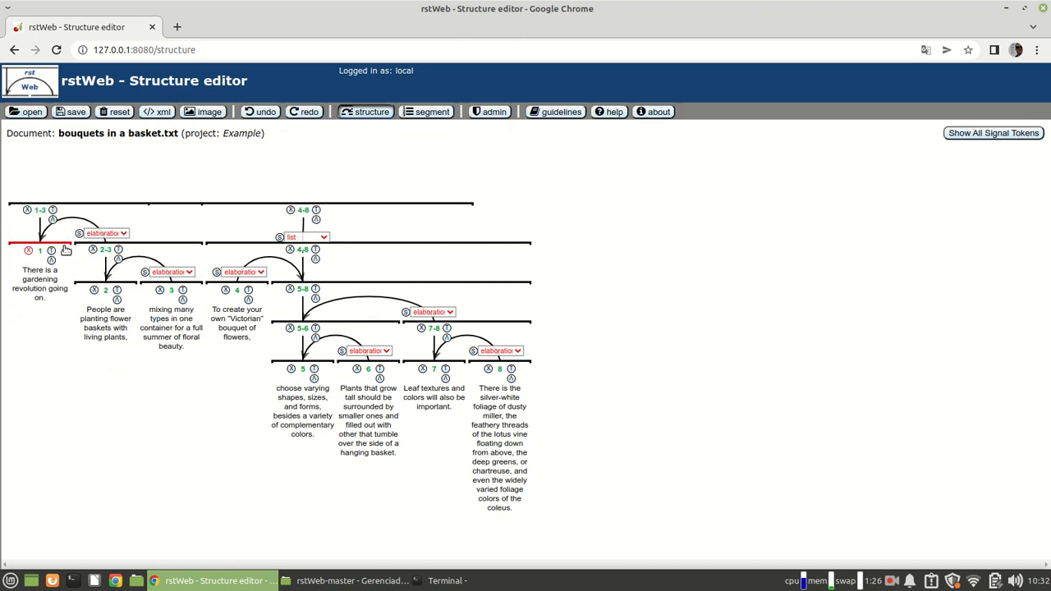
left_click(289, 211)
left_click(289, 249)
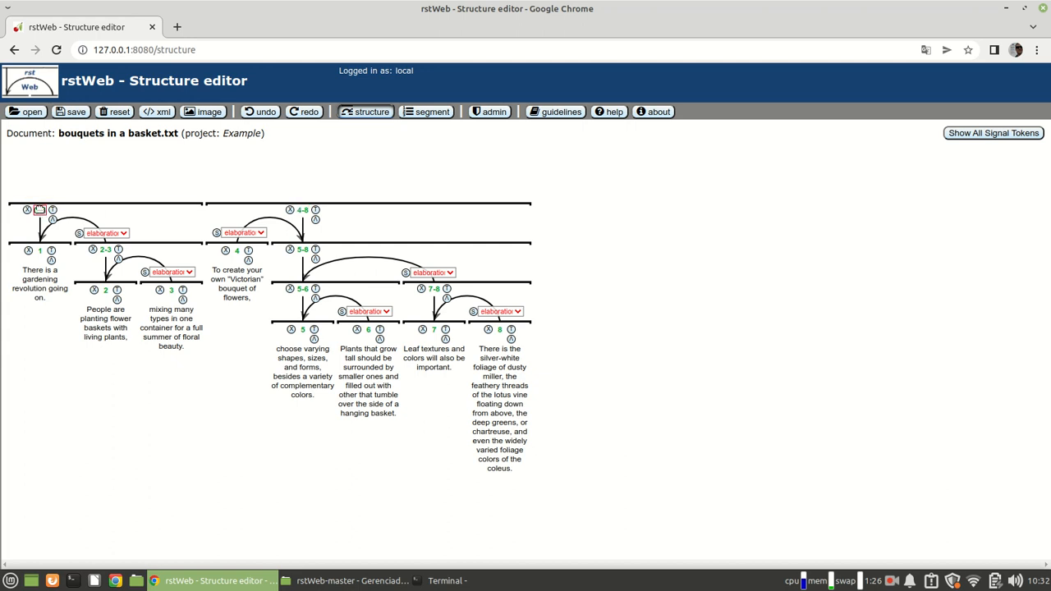
- Attach span 1-3 to span 4-8 with the background relation
left_click_drag(39, 210, 303, 211)
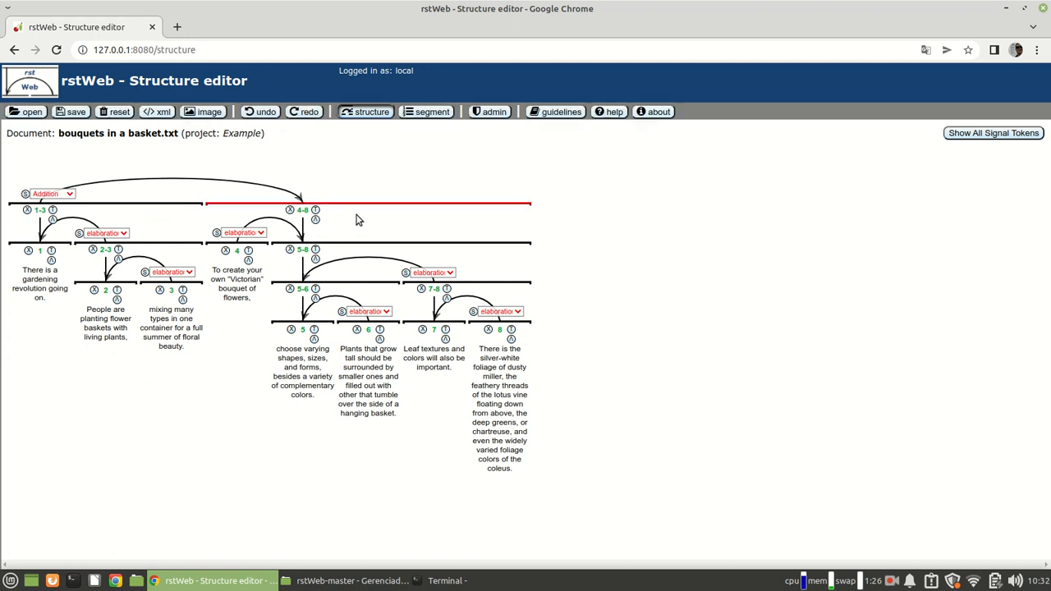
left_click(59, 194)
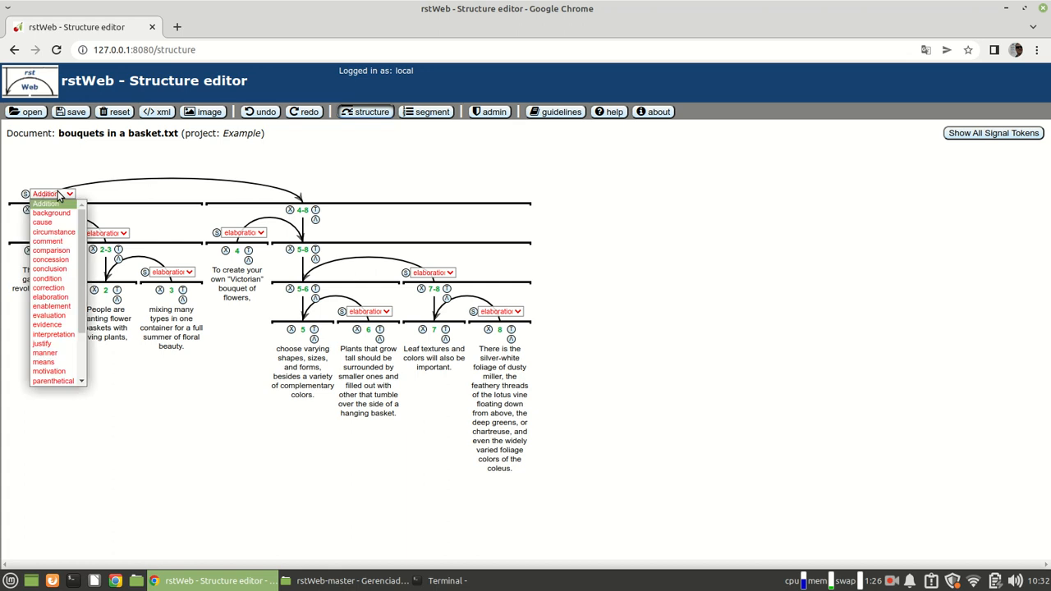
left_click(51, 213)
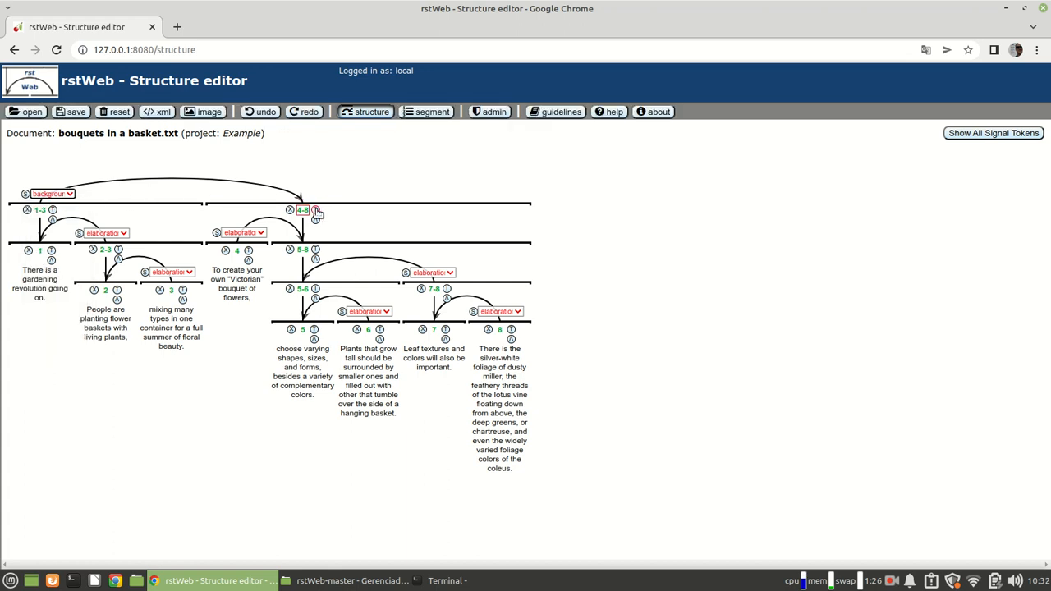
- Add a span above span 4-8 covering the whole text and save the document
left_click(317, 211)
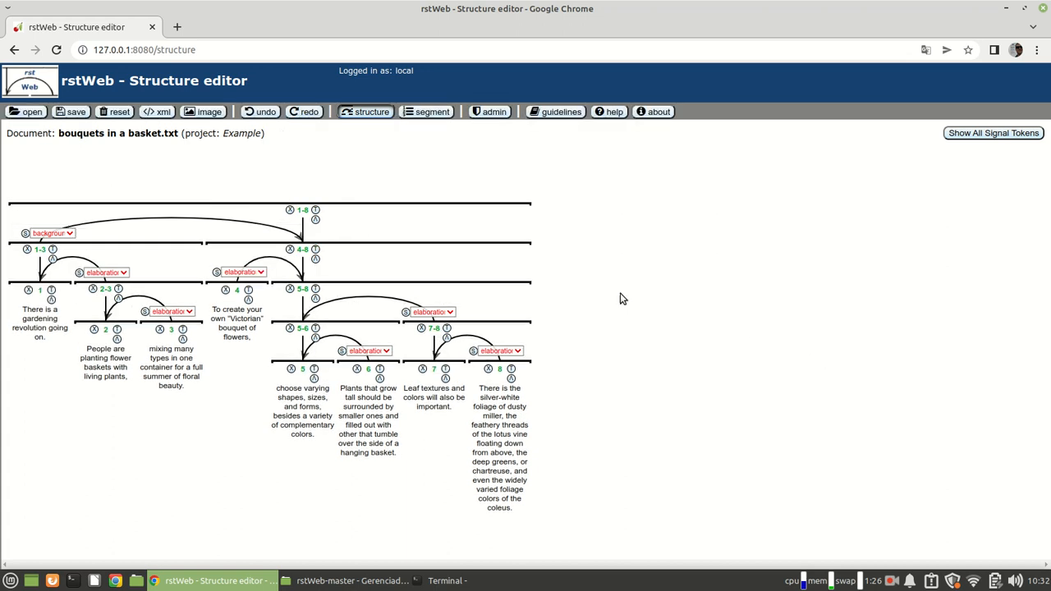
left_click(74, 113)
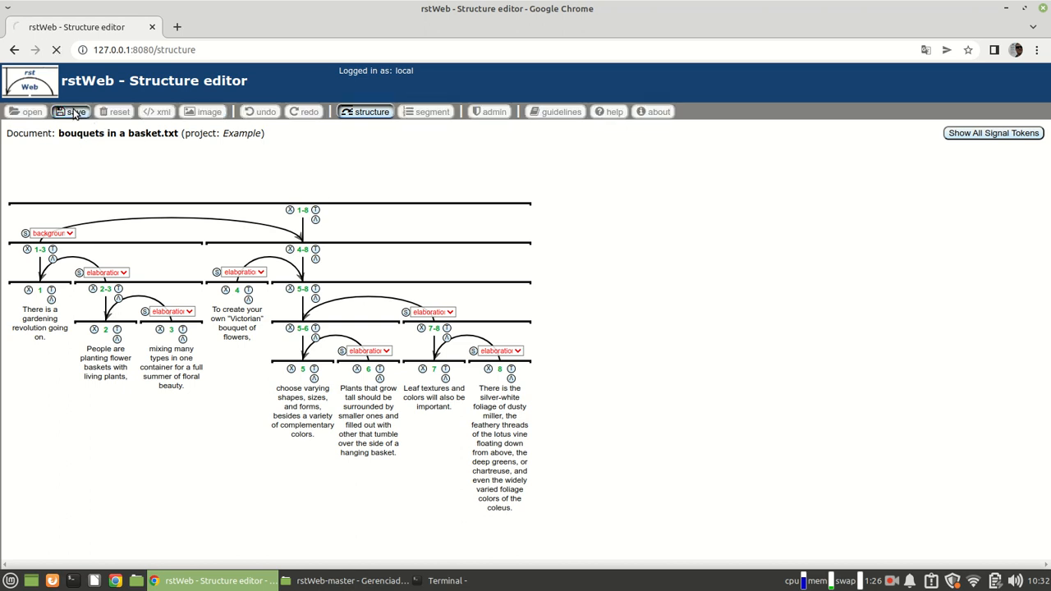